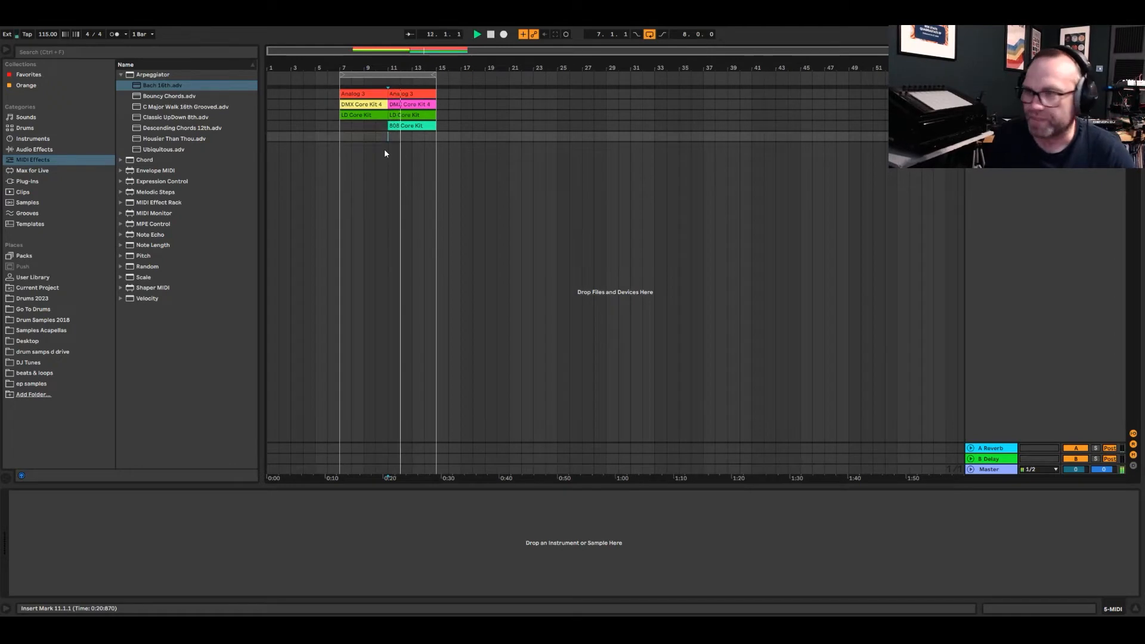
Step: Stop playback and add the Bach 16th arpeggiator preset to the empty MIDI track below the 808 Core Kit
key(space)
click(388, 167)
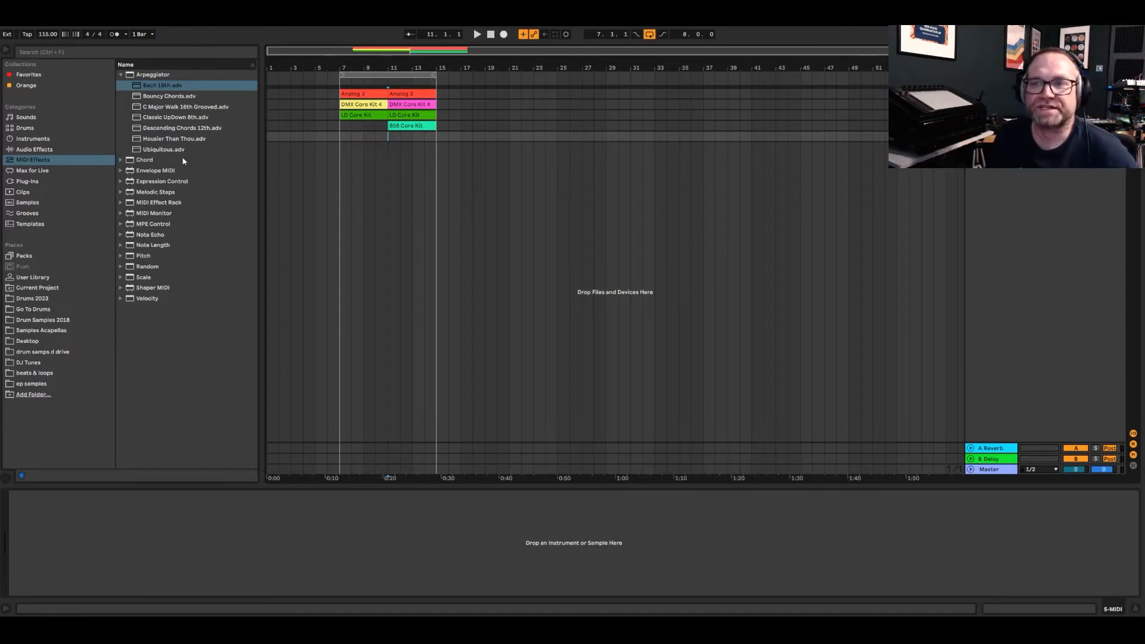
click(159, 87)
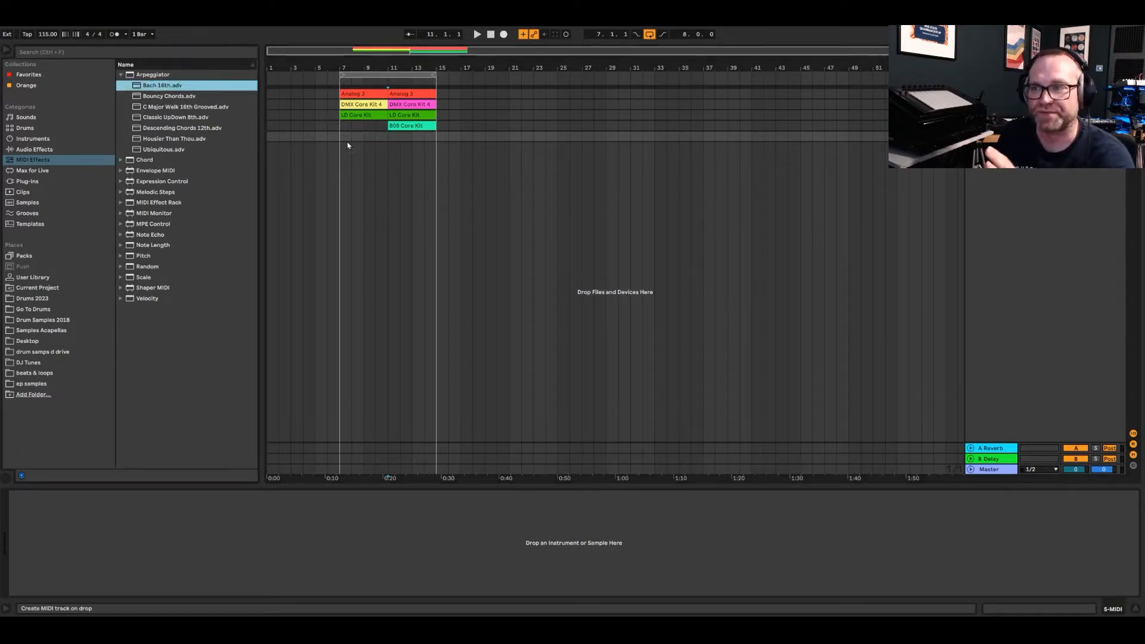
drag(160, 86, 350, 139)
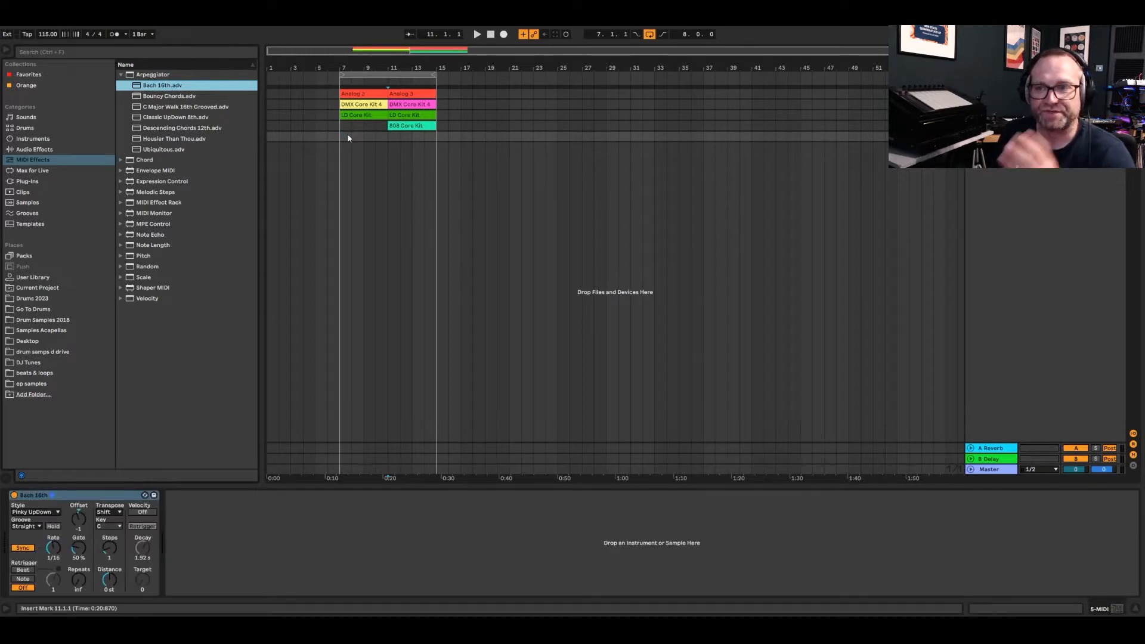
Step: Load the Sampler preset Glidesynth Lead 2 from Synth Lead after the arpeggiator on the same track
click(23, 140)
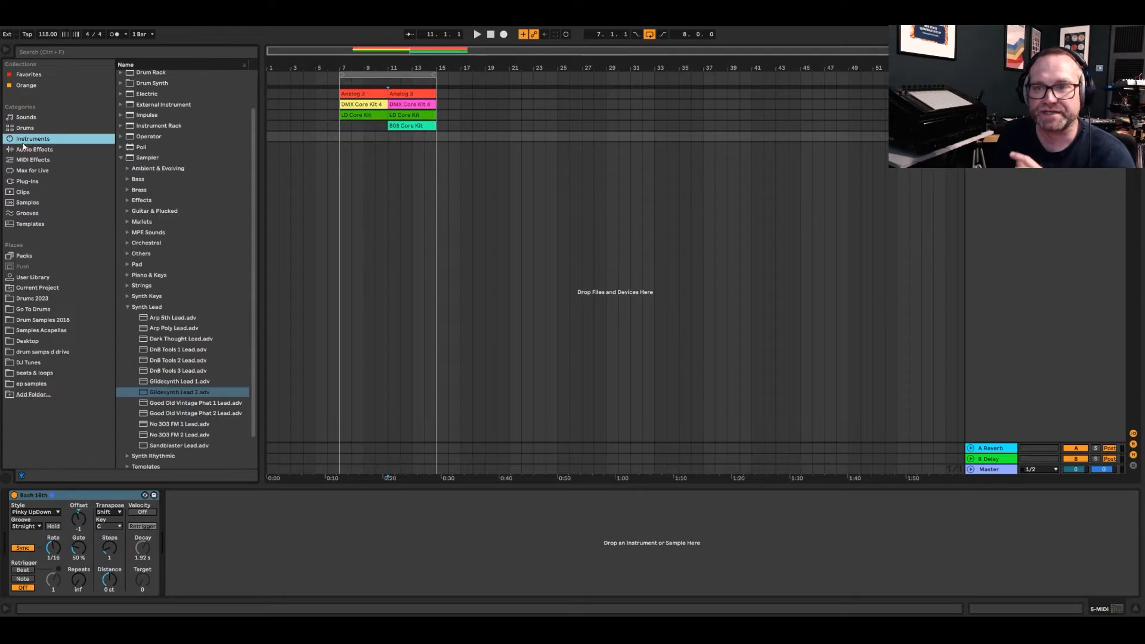
click(132, 159)
drag(182, 394, 263, 534)
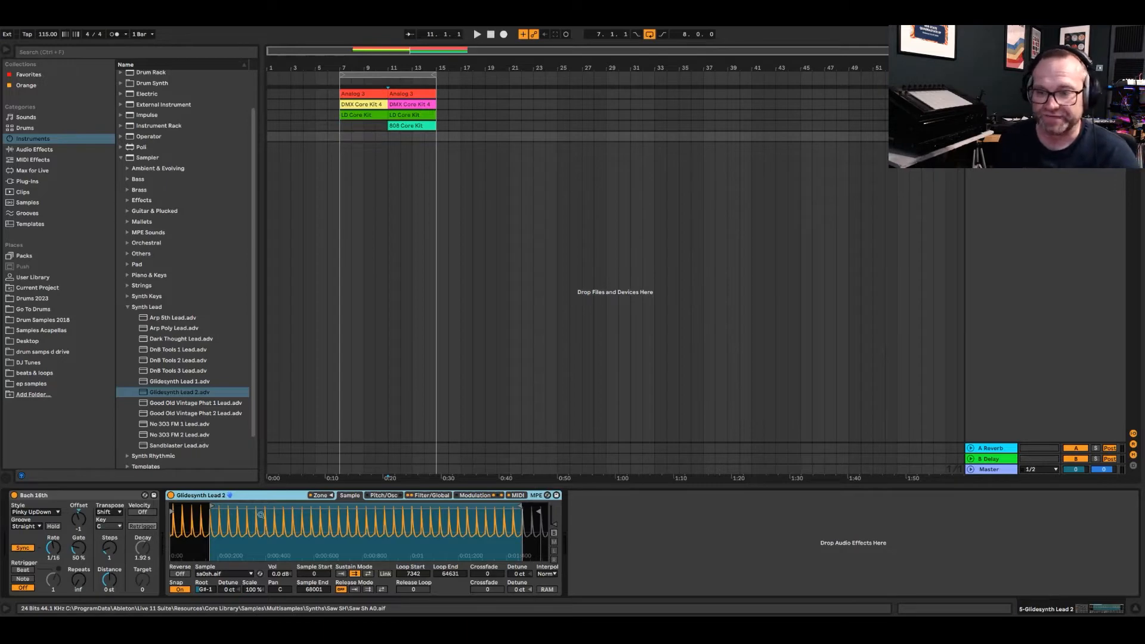
Step: Bypass the Bach 16th arpeggiator and re-enable it to compare the lead with and without it
click(14, 496)
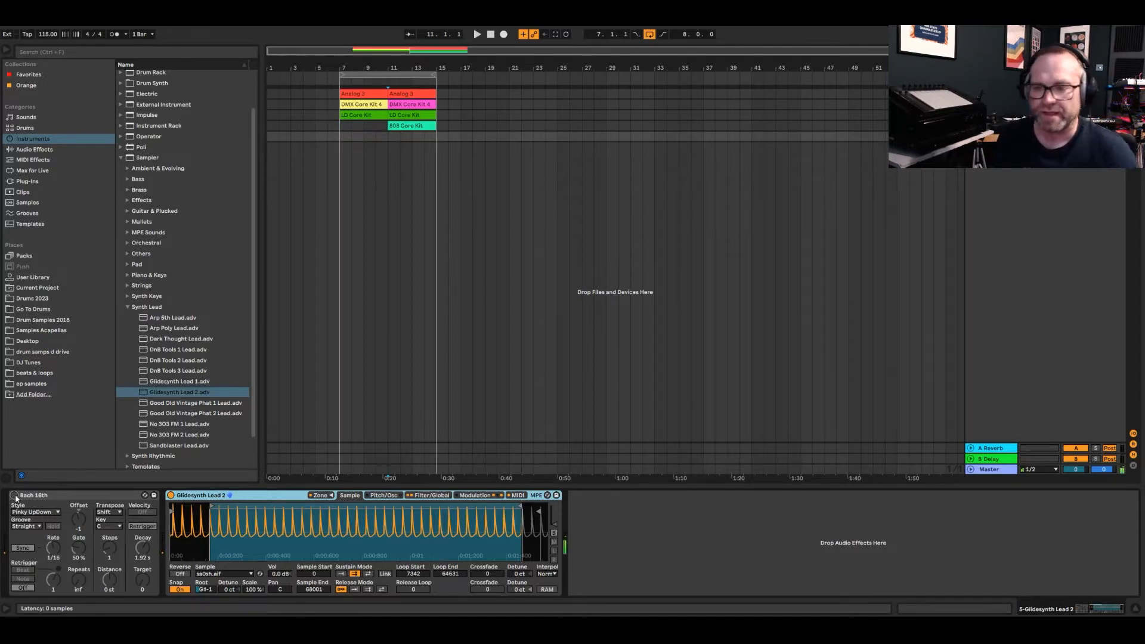
click(15, 495)
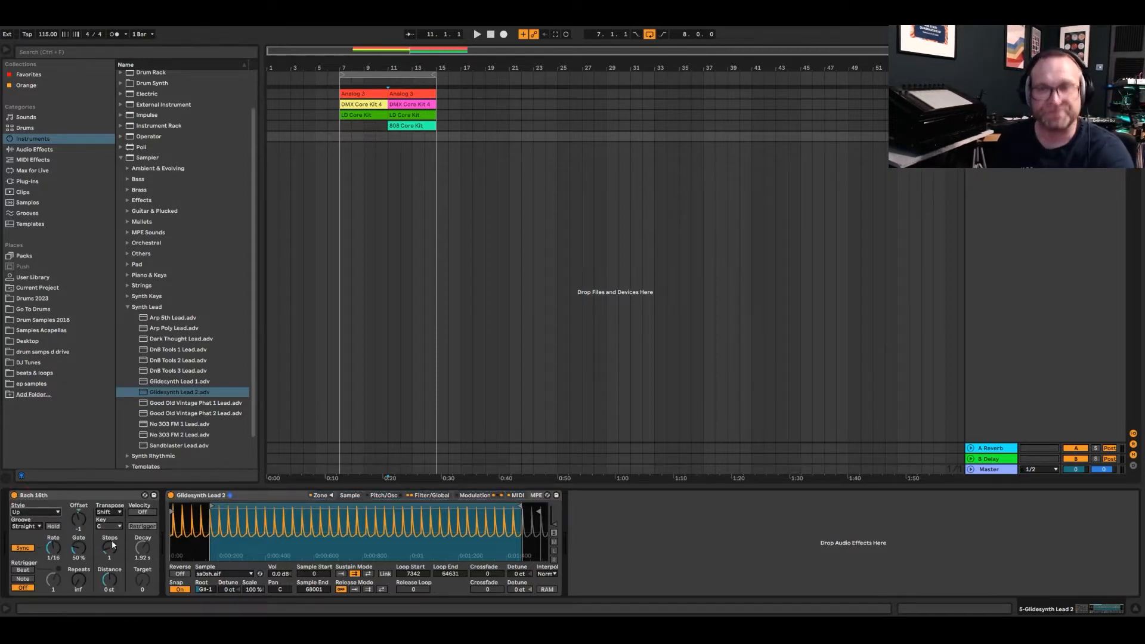
click(33, 160)
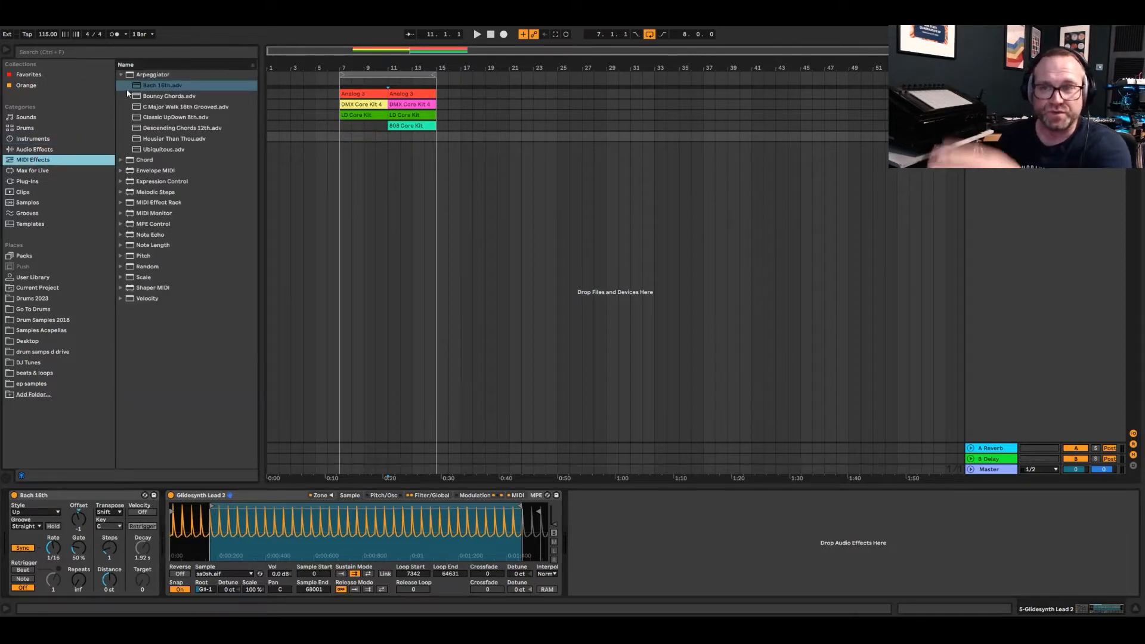
Step: Review the arpeggiator's style options, keep Up, and set Steps to 1
click(37, 512)
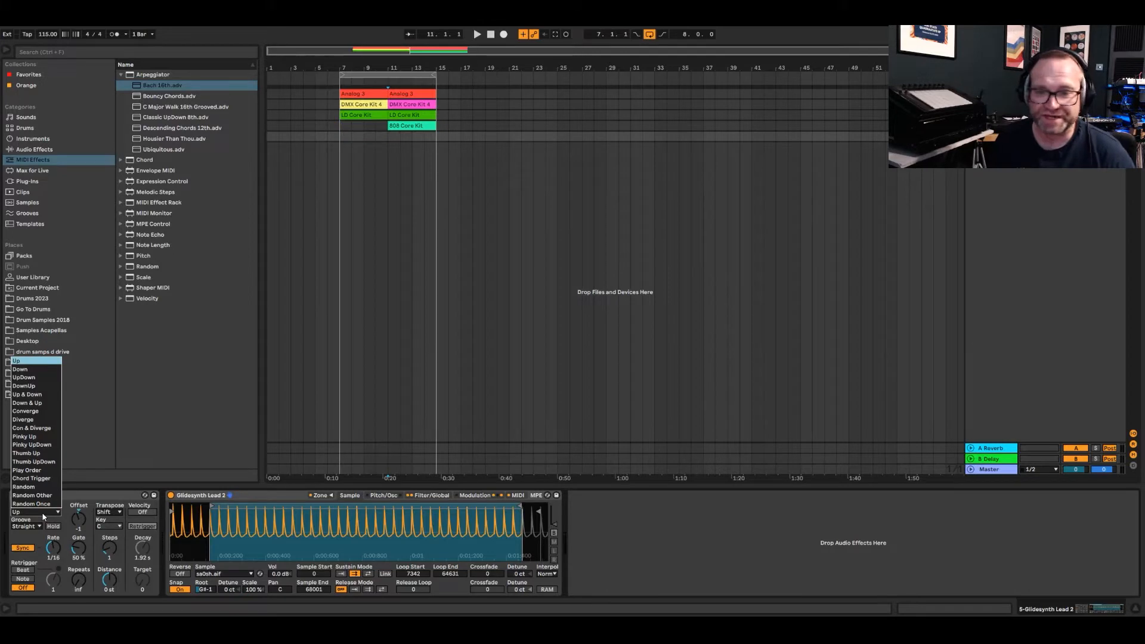
click(43, 516)
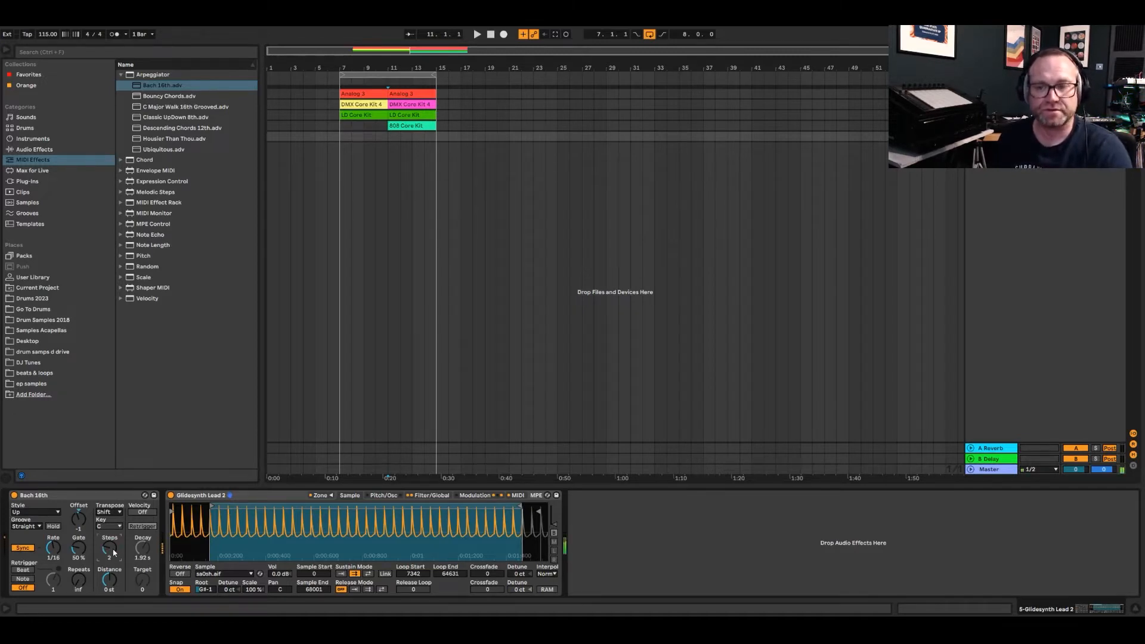
drag(112, 548, 110, 563)
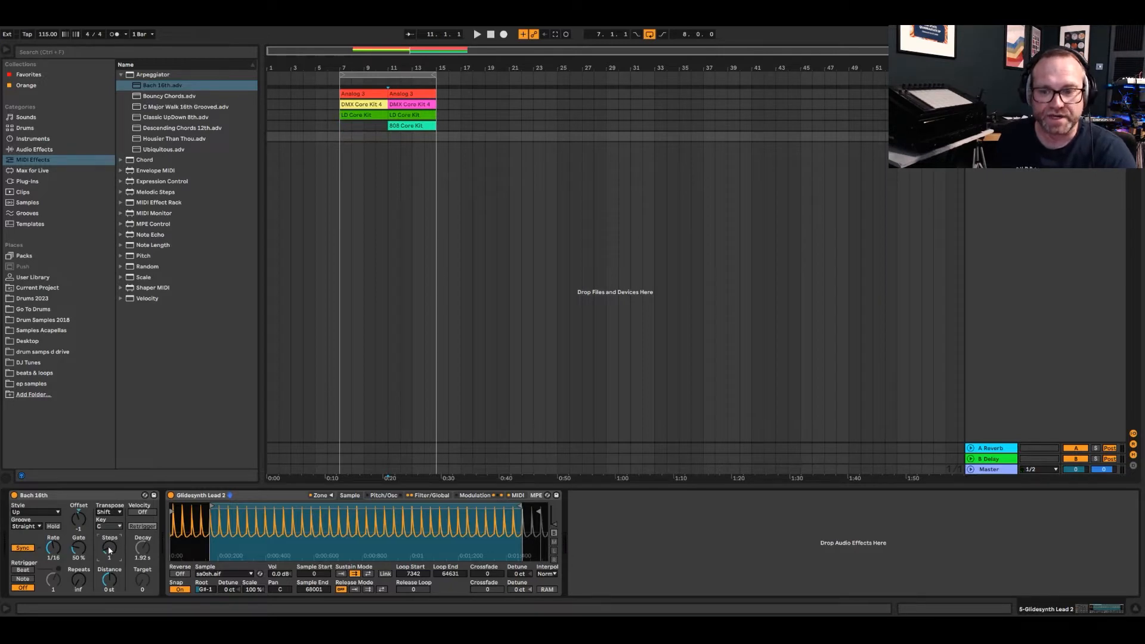
Step: Set the arpeggiator style to Diverge and try higher Steps values with it, ending at 1
click(37, 512)
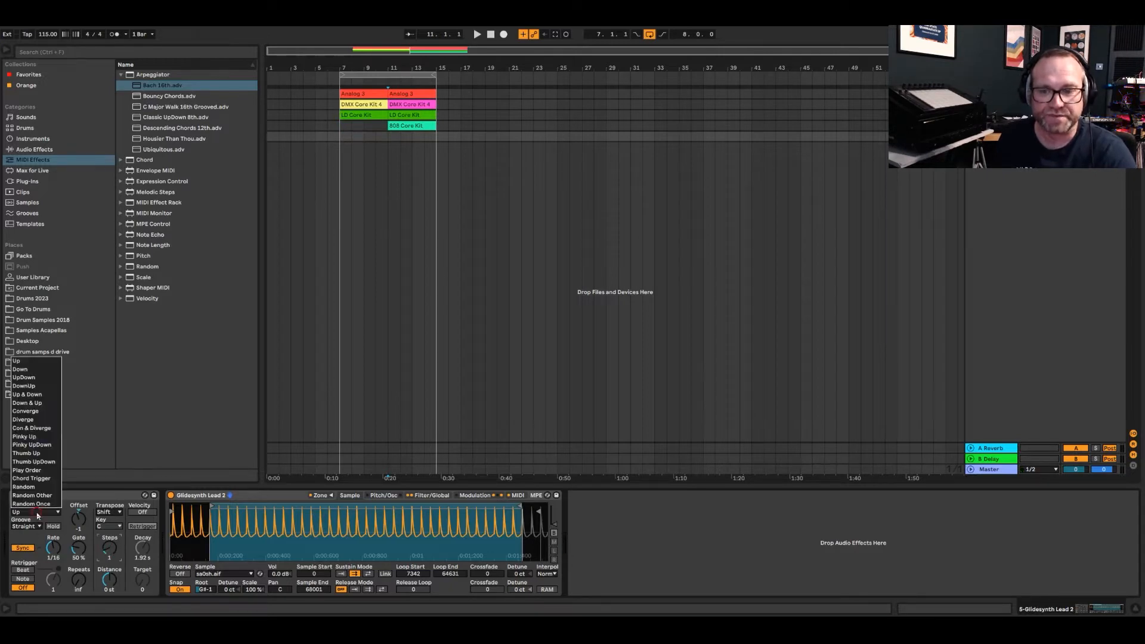
click(34, 418)
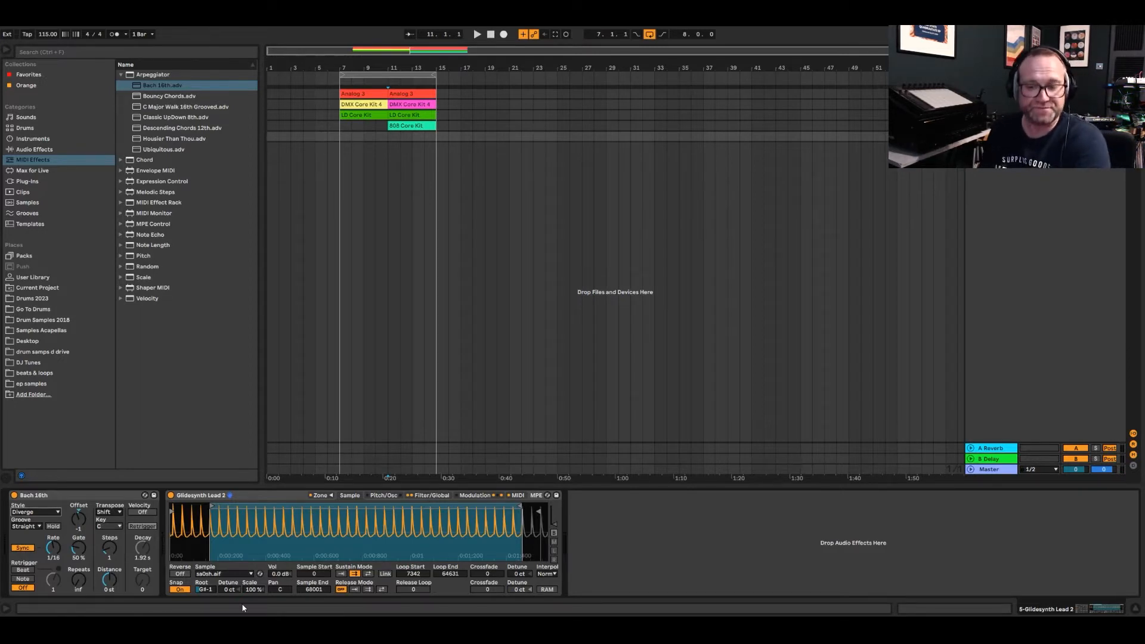
drag(114, 550, 114, 543)
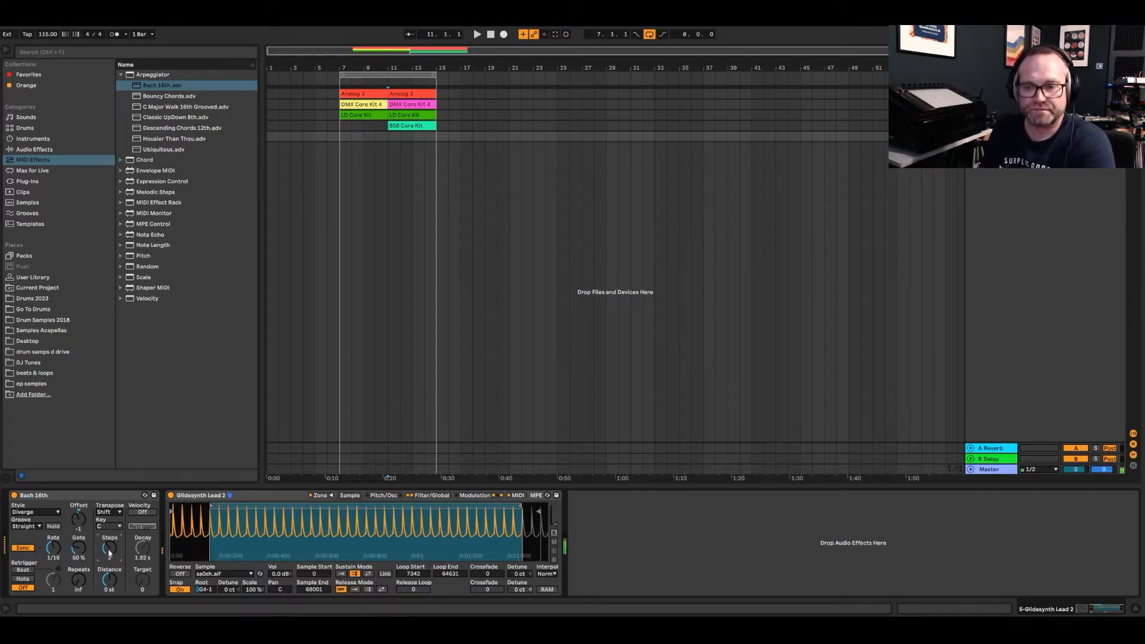
mouse_move(109, 552)
mouse_down()
mouse_move(104, 565)
mouse_move(109, 546)
mouse_up()
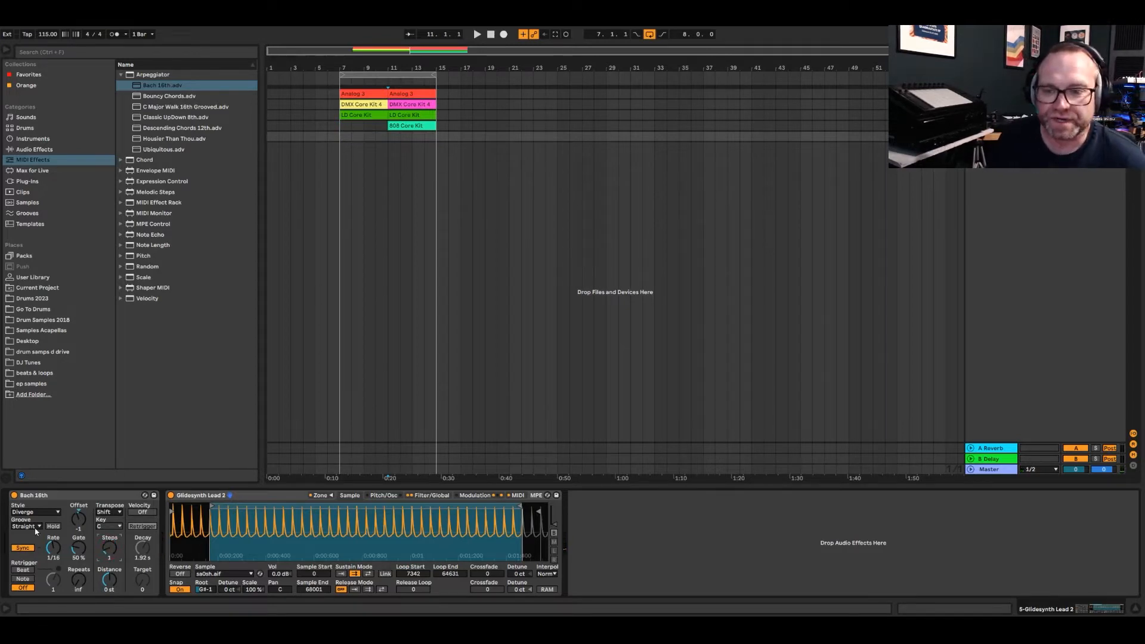
Step: Try the arpeggiator's DownUp style and go on through the following styles to Converge
click(51, 511)
click(28, 386)
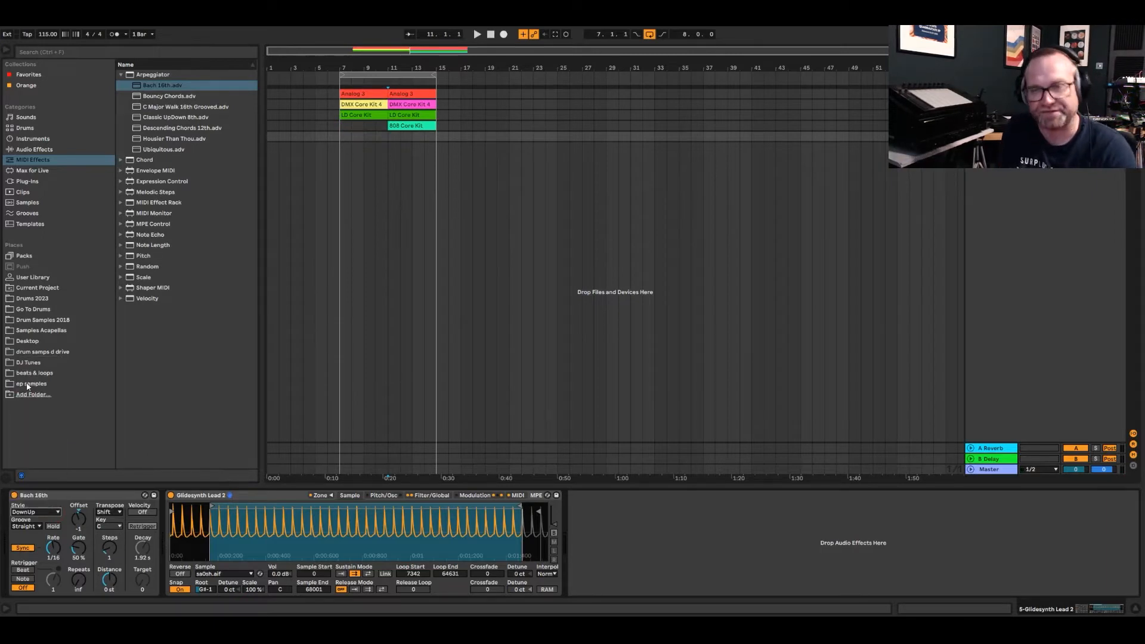
key(Down)
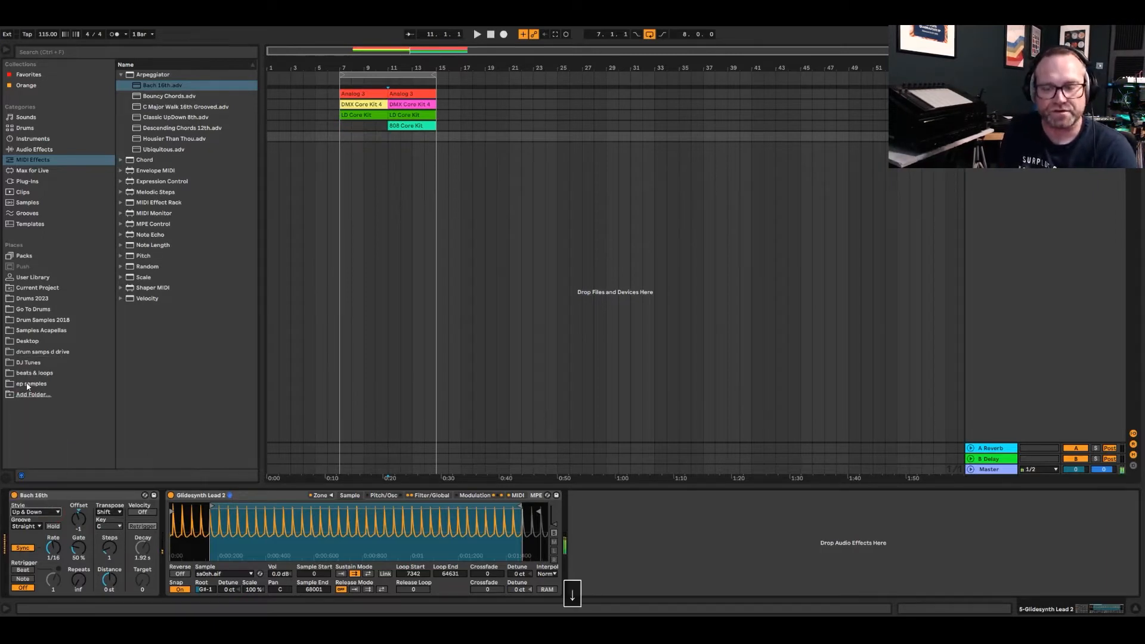
key(Down)
key(Down)
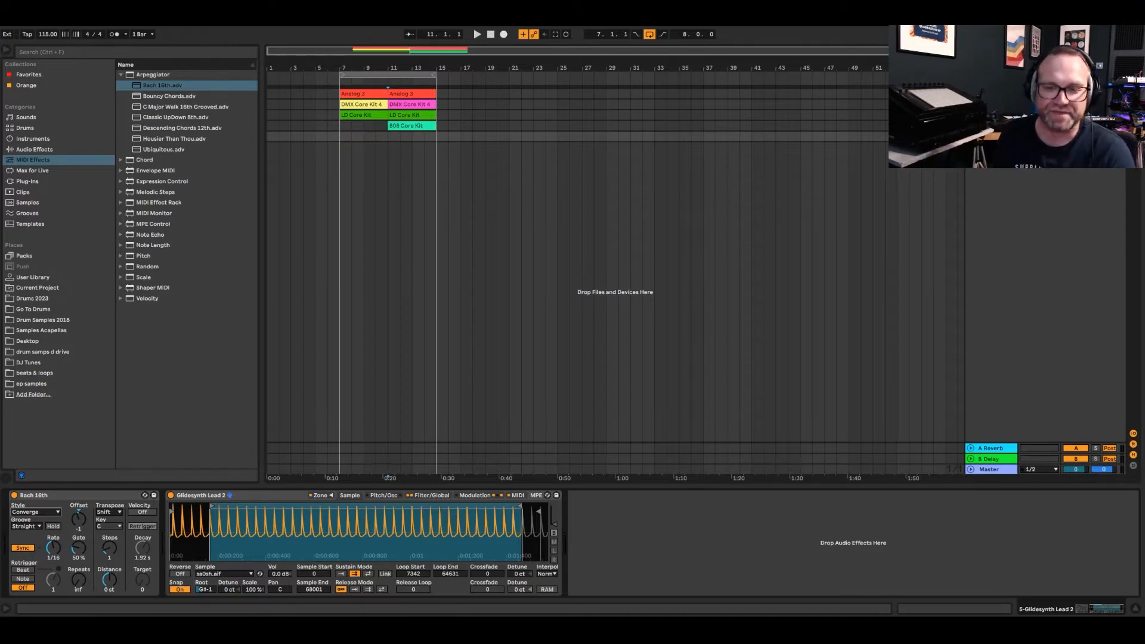
Step: Try the Random and Chord Trigger styles on the arpeggiator
click(36, 511)
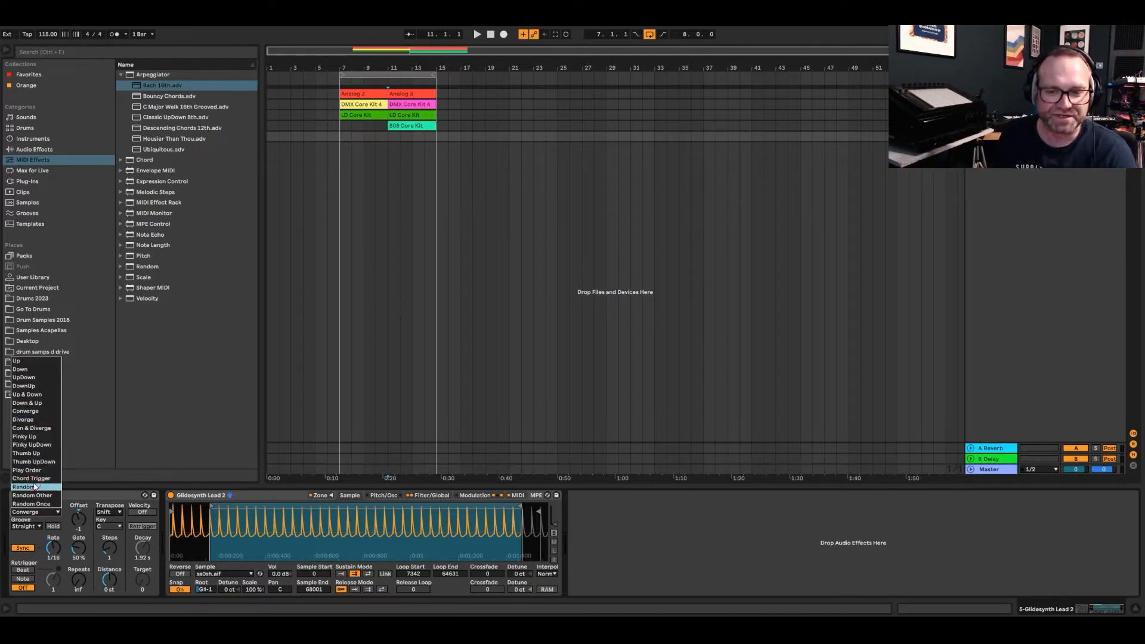
click(35, 487)
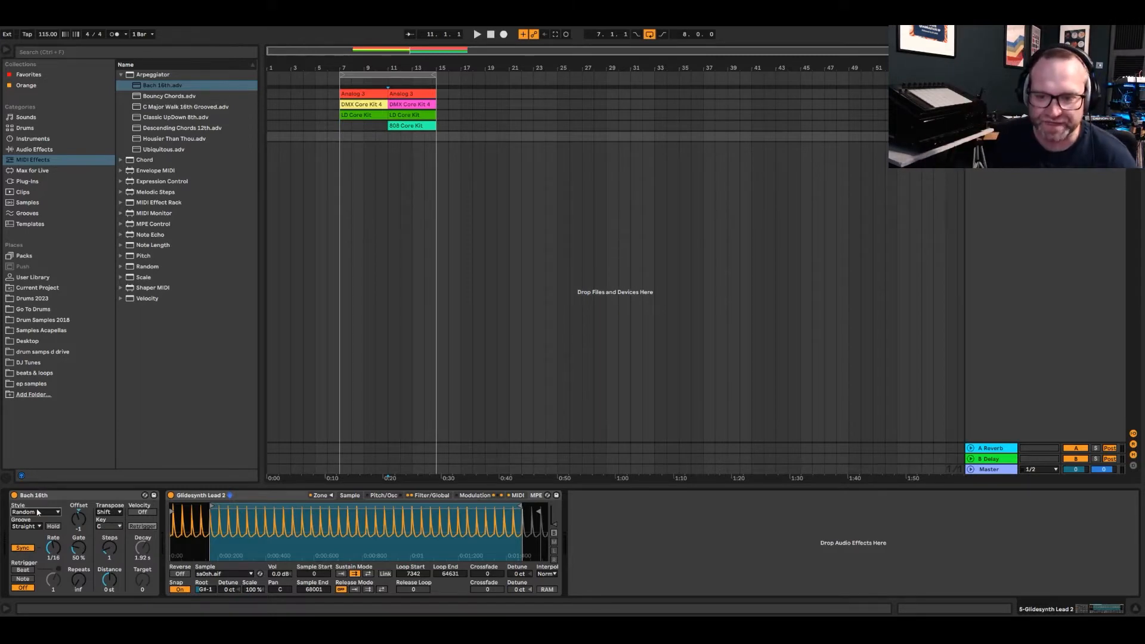
click(38, 511)
click(41, 478)
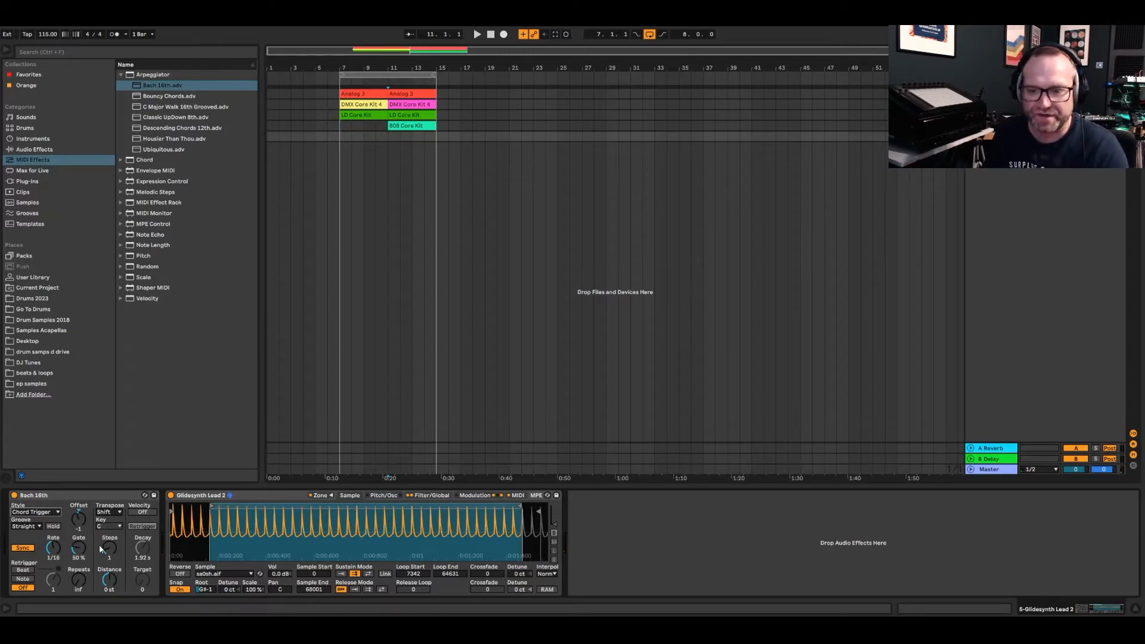
Step: Set the arpeggiator style to Pinky Up, try a 15% gate, and raise the gate to 74%
click(45, 513)
click(41, 432)
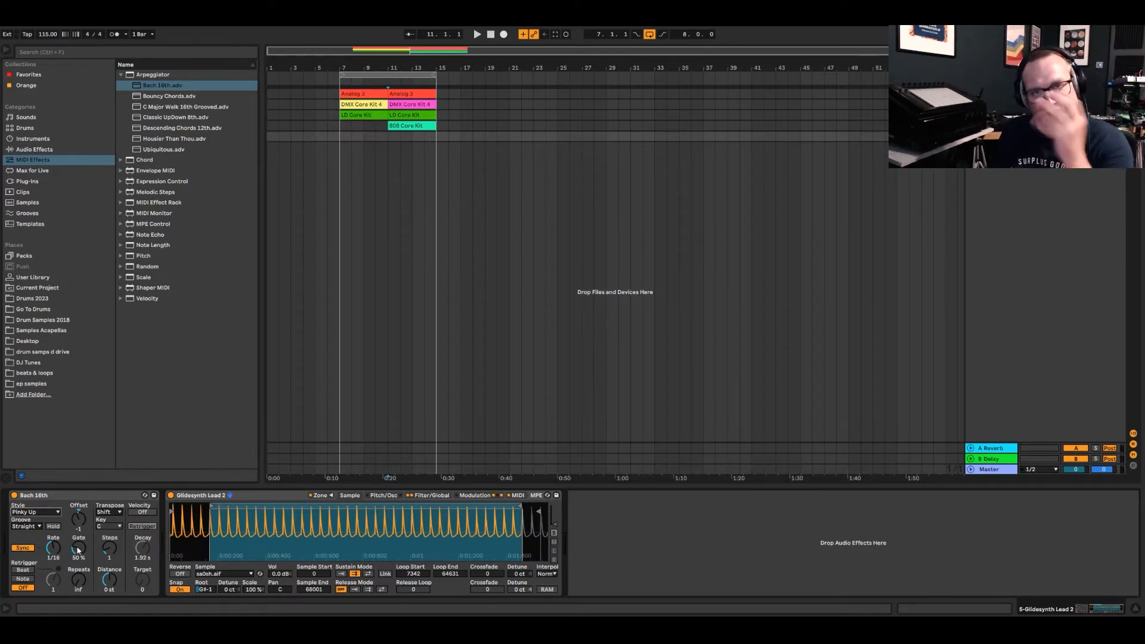
drag(78, 550, 77, 544)
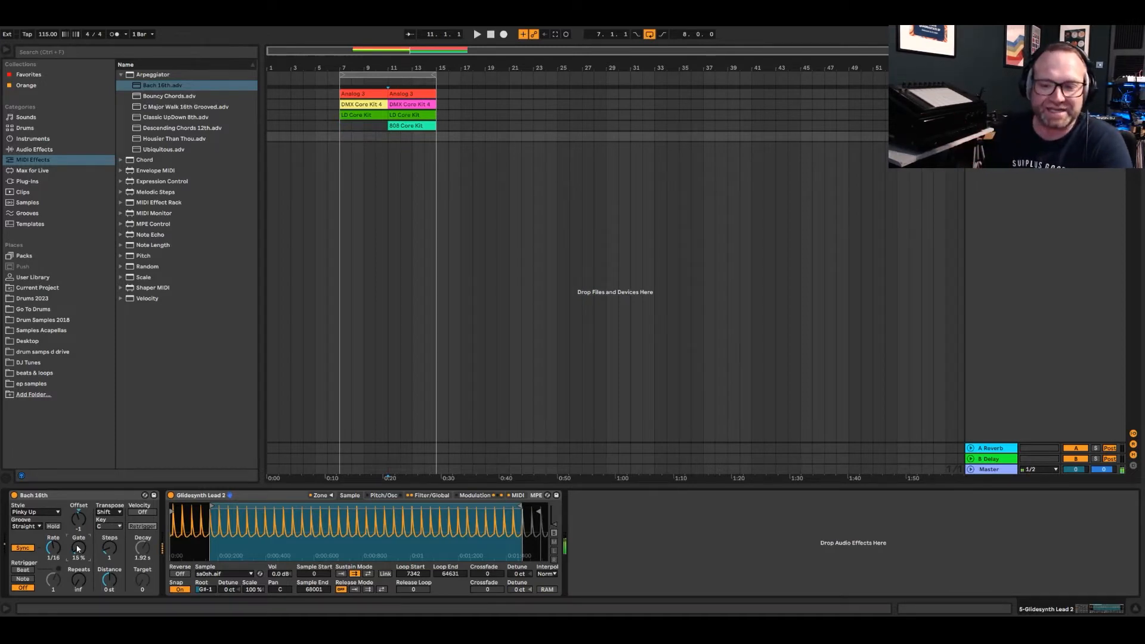
drag(78, 548, 78, 537)
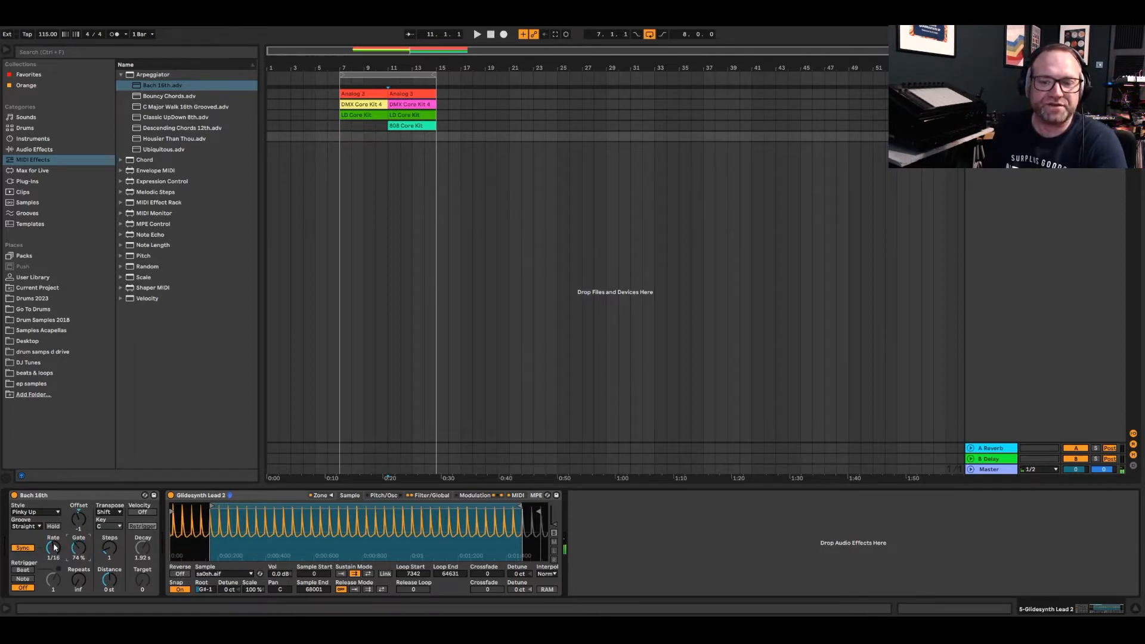
Step: Shorten the arrangement loop to the four bars starting at bar 11 and play from bar 13 to audition the arpeggio
drag(340, 75, 387, 81)
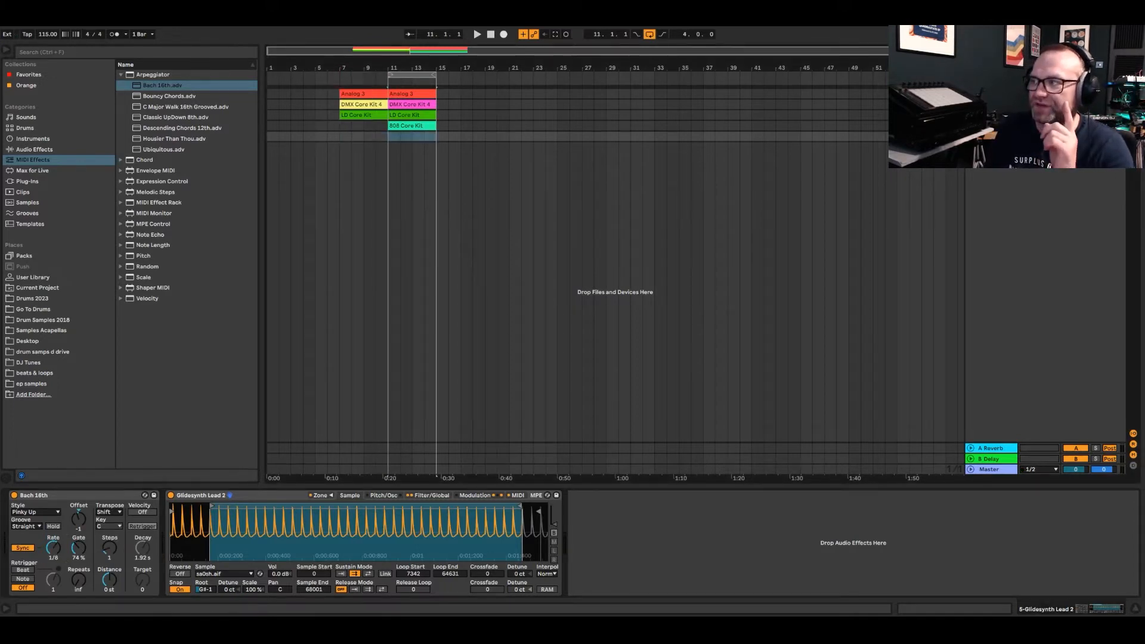
click(387, 158)
click(411, 134)
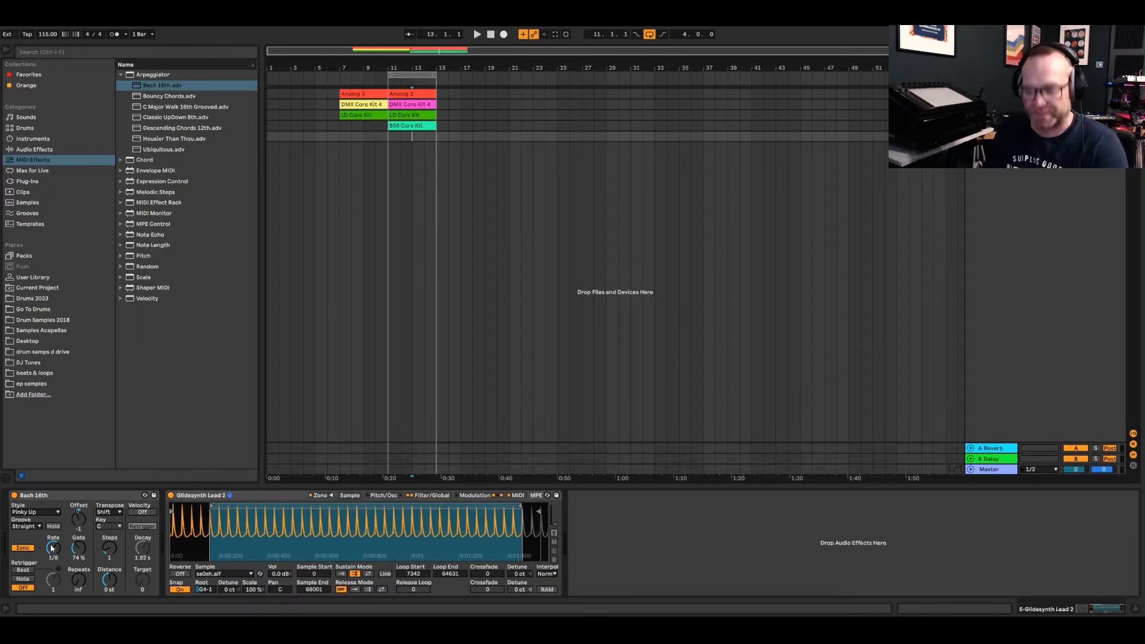
key(space)
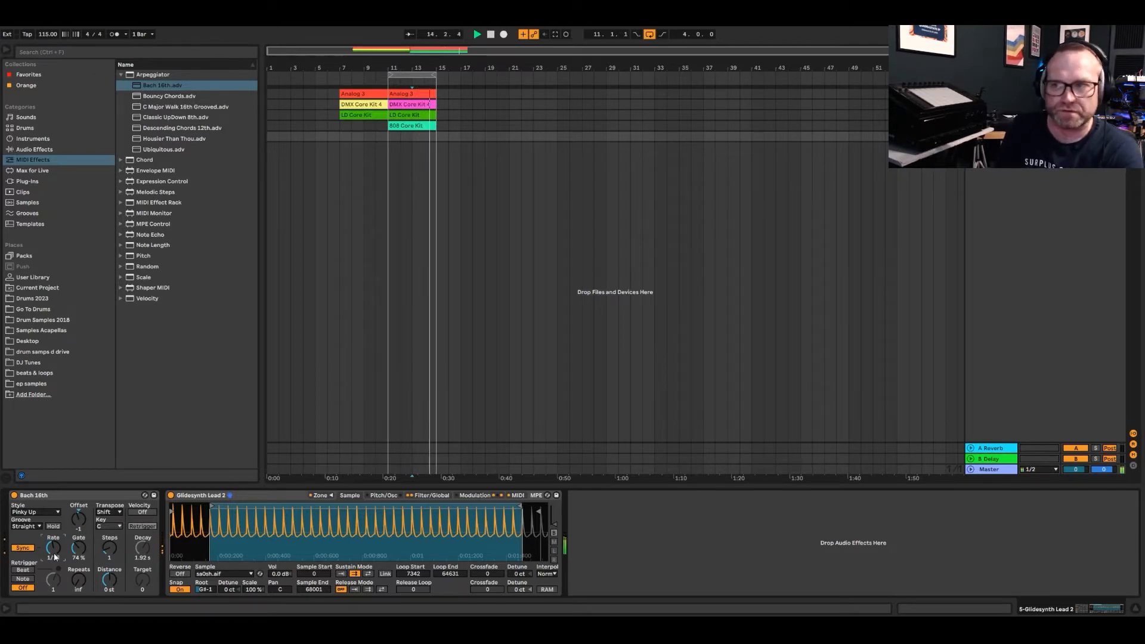
key(space)
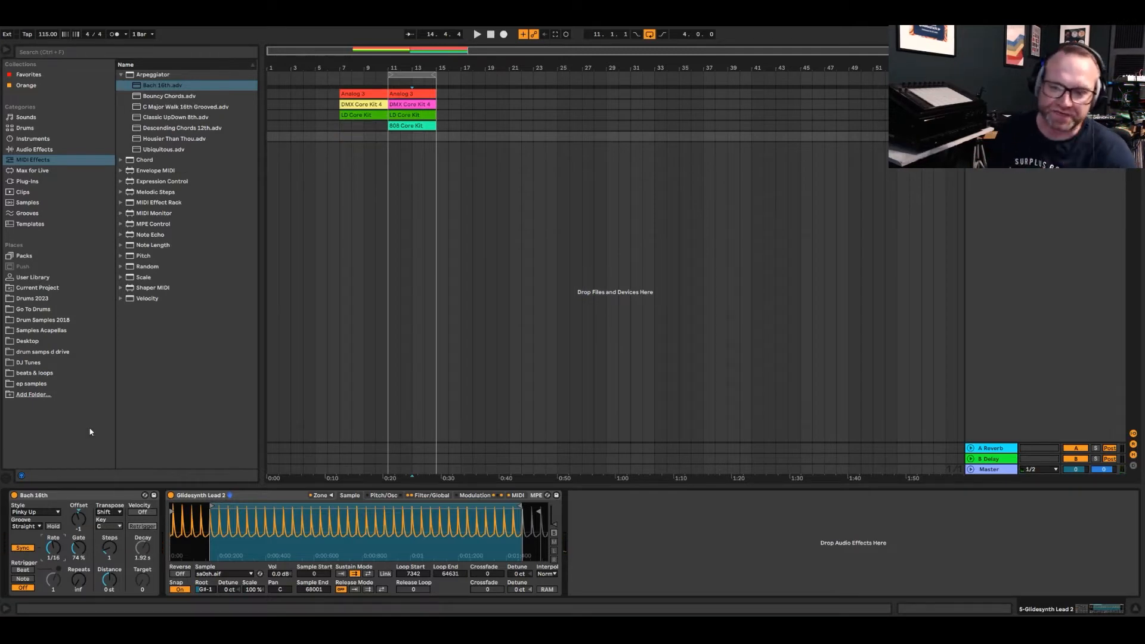
Step: Replace the Bach 16th arpeggiator with the Ubiquitous preset
right_click(77, 495)
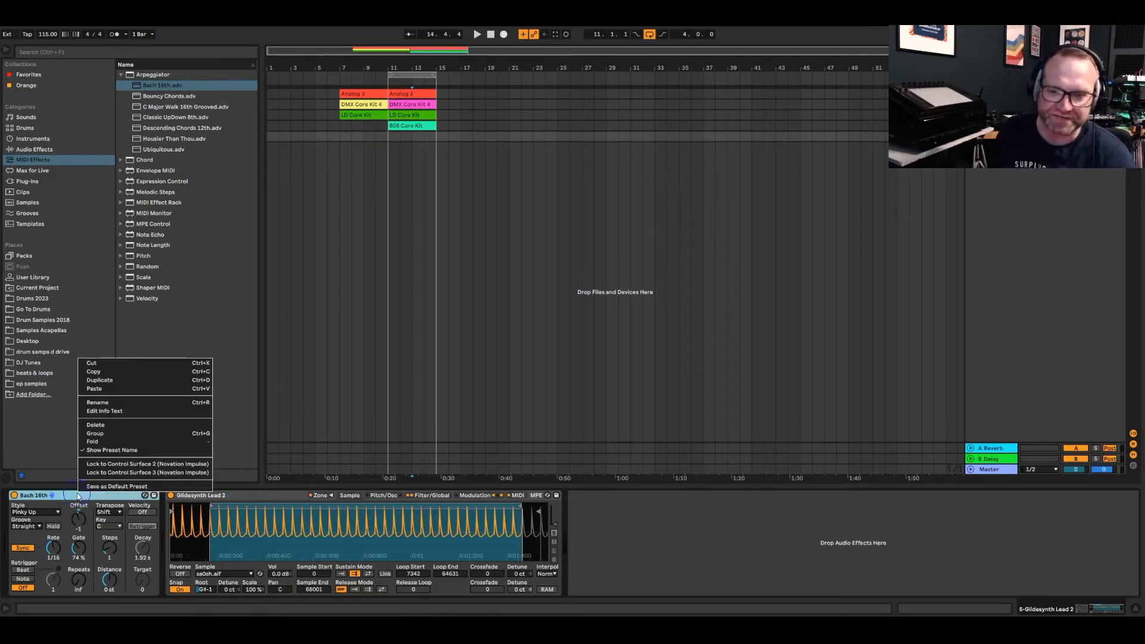
click(170, 140)
double_click(164, 149)
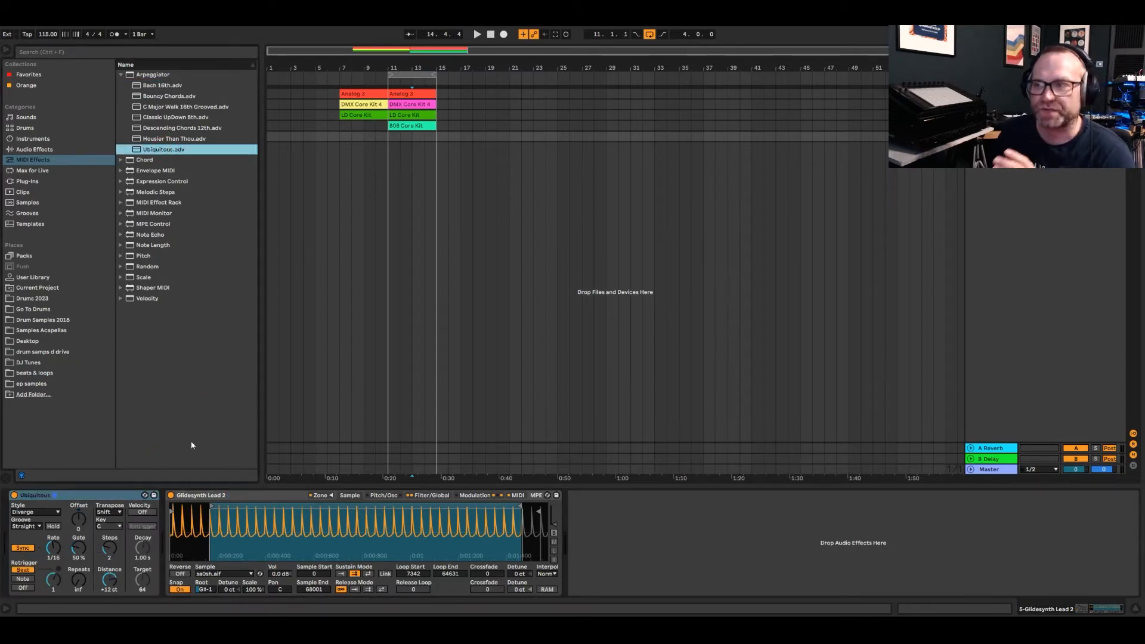
Step: Open the Analog clip at bar 11 in an enlarged note editor, examine its bass notes, and play the loop
double_click(412, 93)
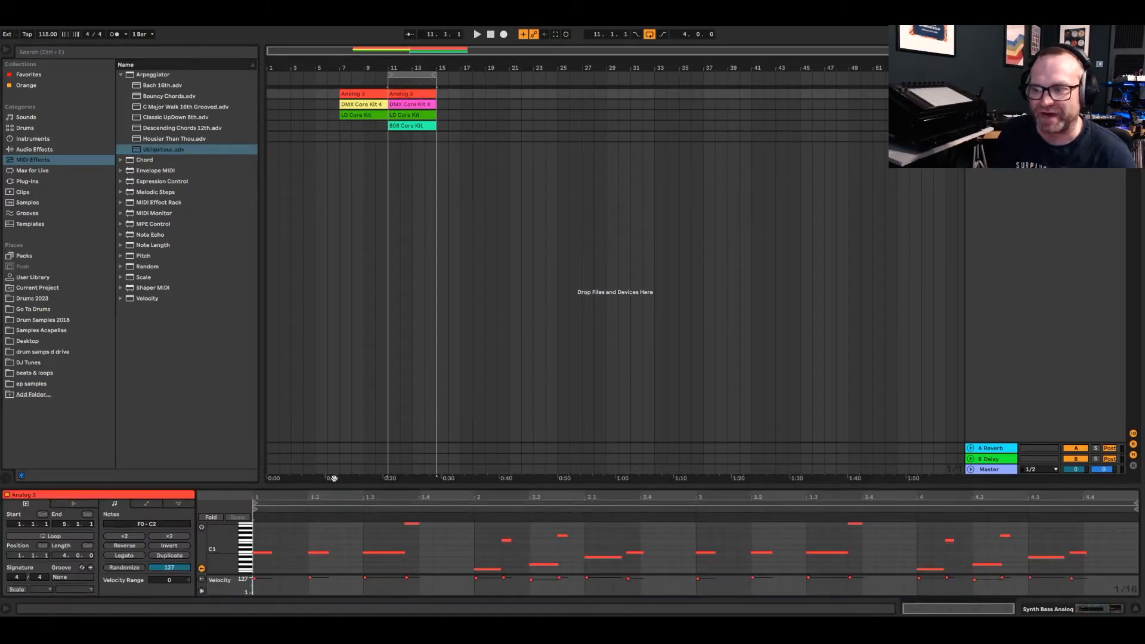
drag(333, 478, 334, 239)
drag(216, 471, 220, 449)
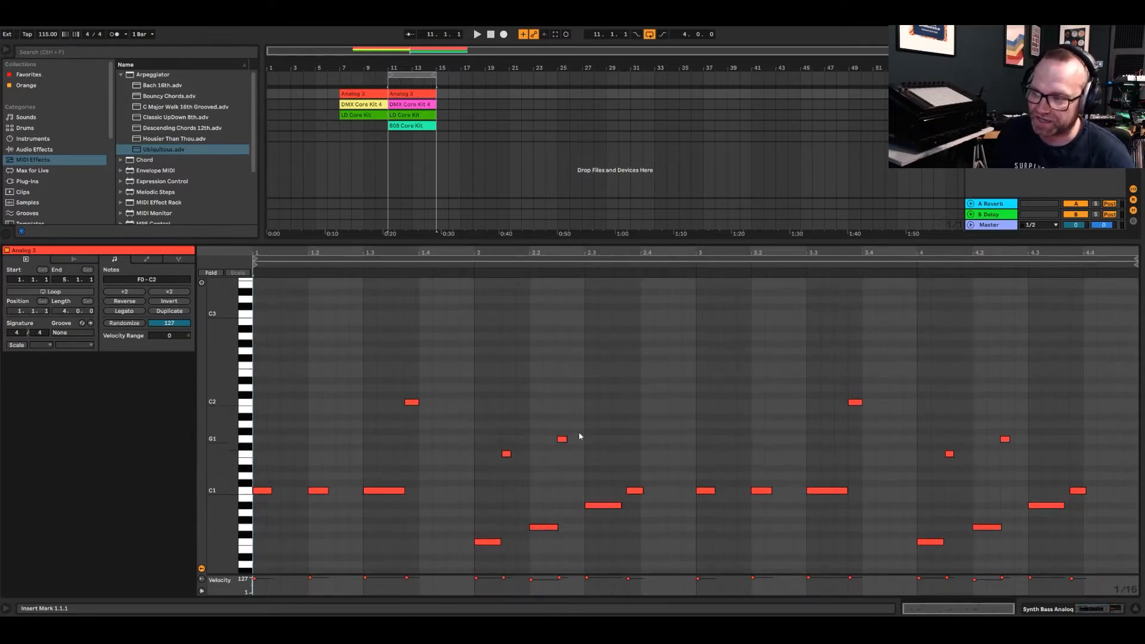
scroll(572, 442, down, 1)
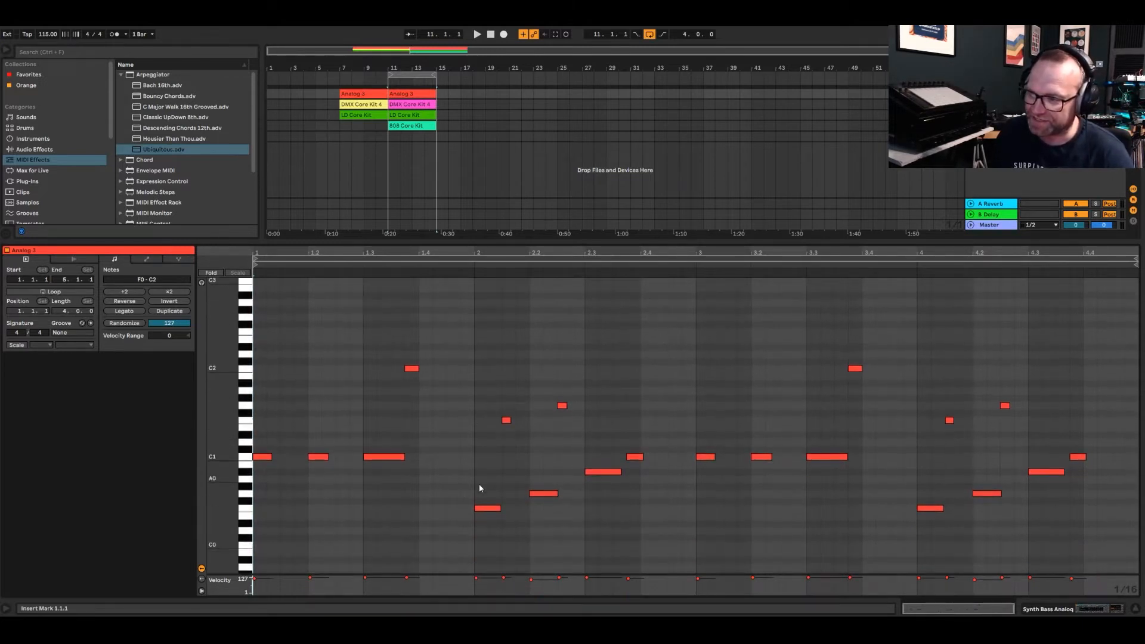
drag(221, 500, 235, 499)
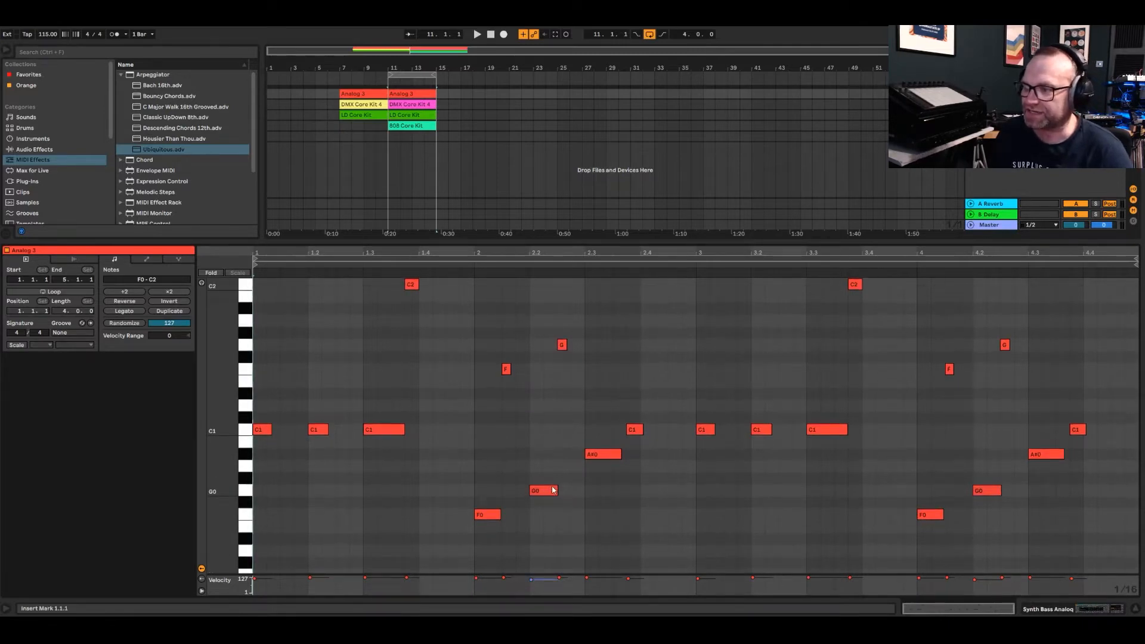
scroll(552, 490, up, 1)
scroll(552, 489, up, 1)
key(space)
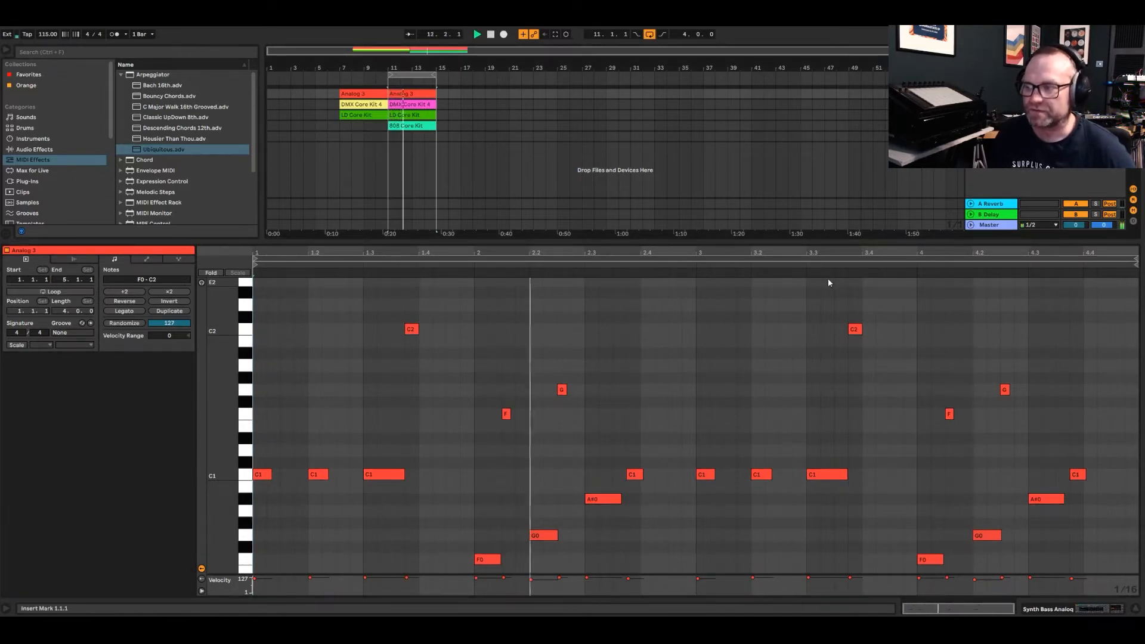
Step: Stop playback, reset the play position to bar 11 and bring back the Glidesynth Lead track's devices in place of the bass notes
key(space)
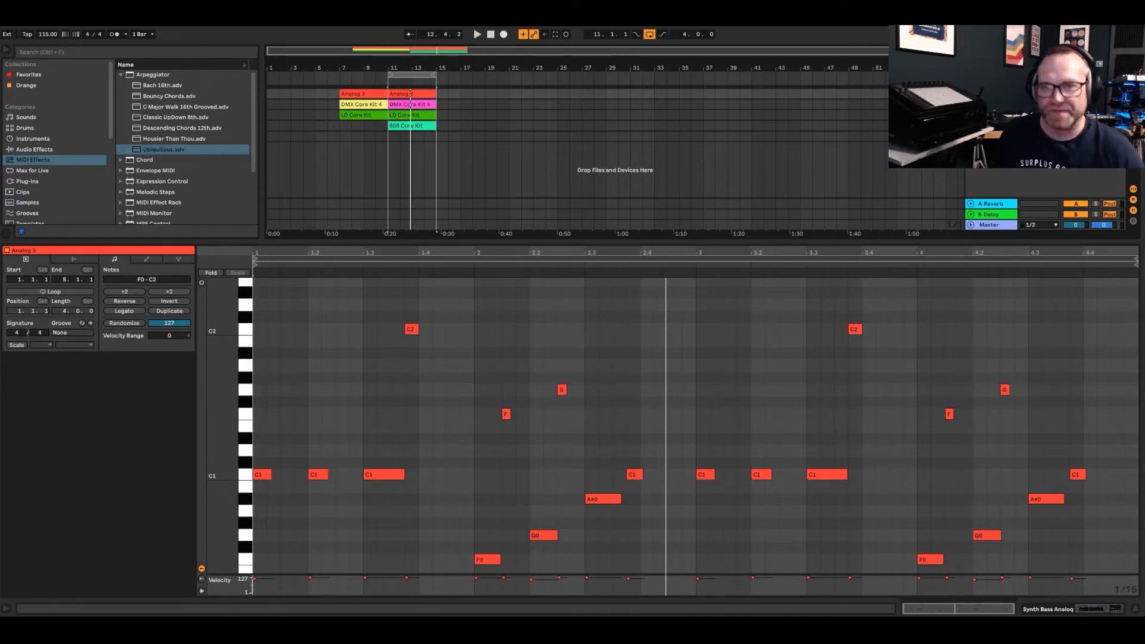
click(990, 136)
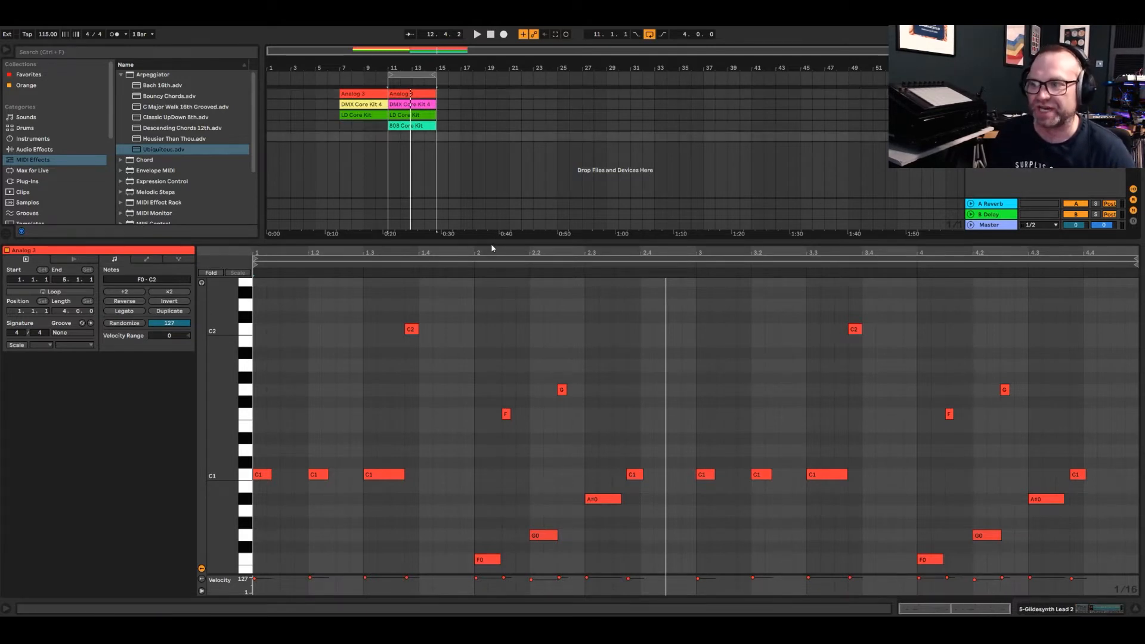
drag(492, 292, 491, 438)
click(387, 153)
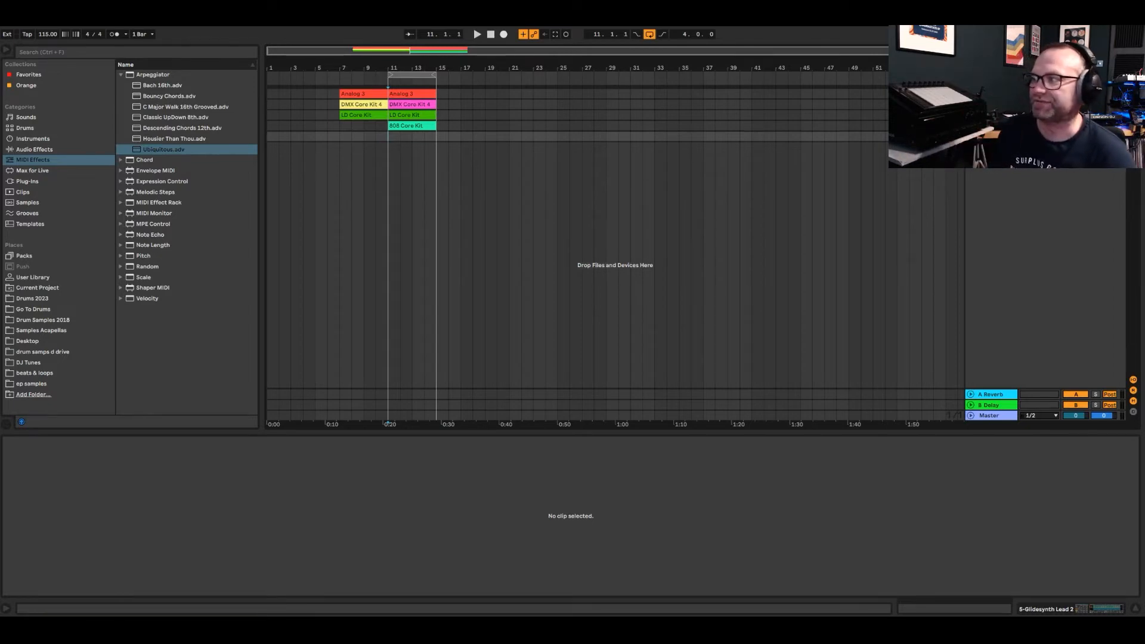
key(Tab)
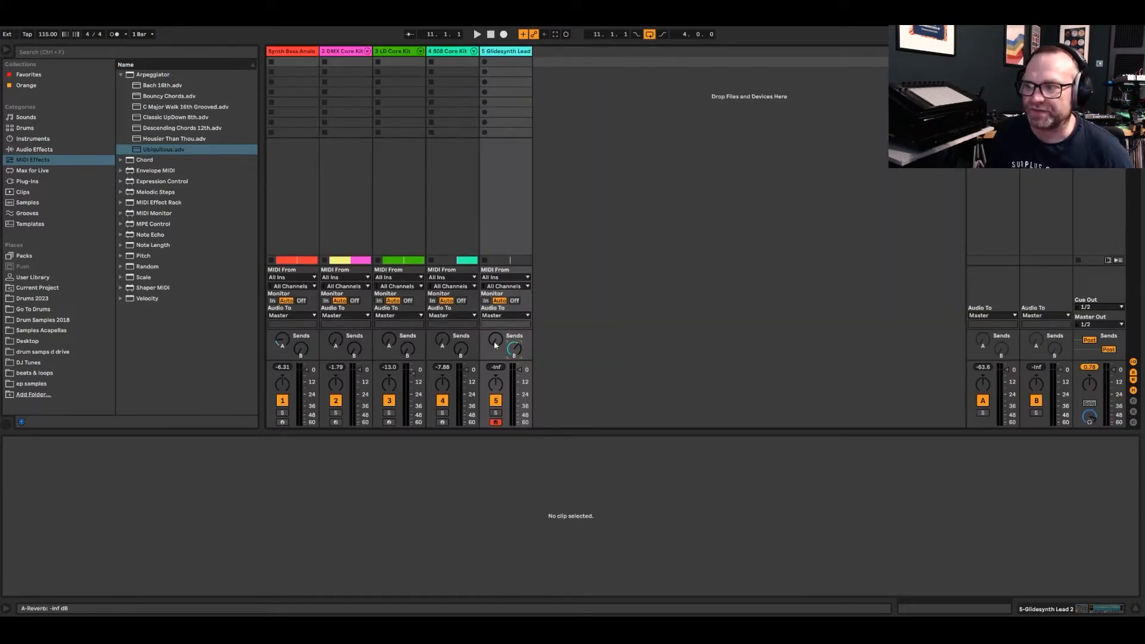
key(Tab)
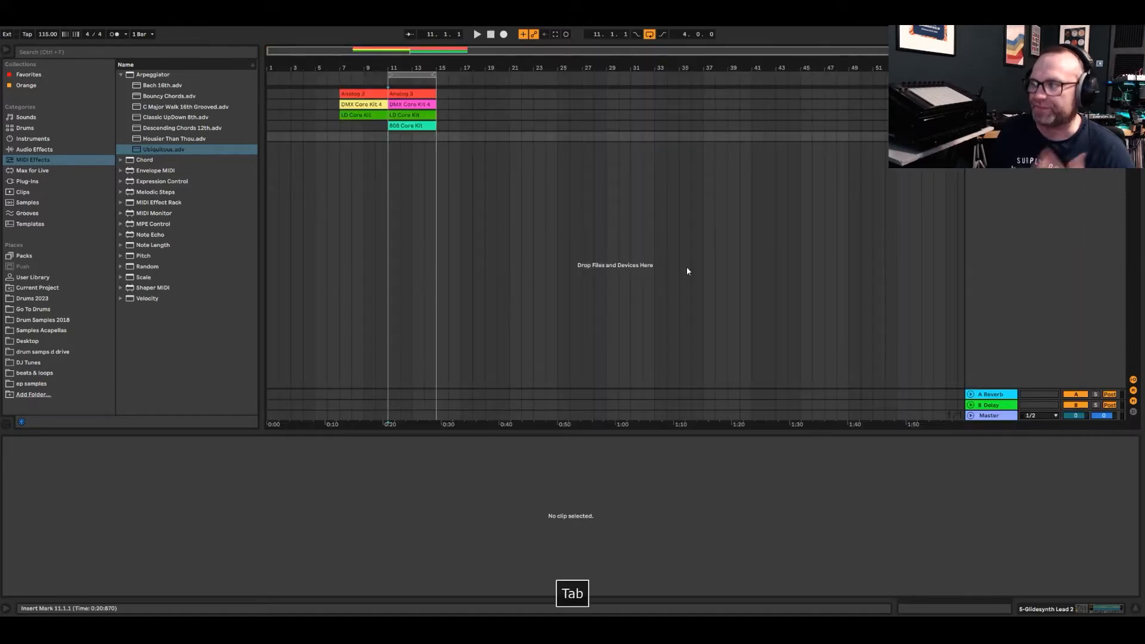
click(1045, 609)
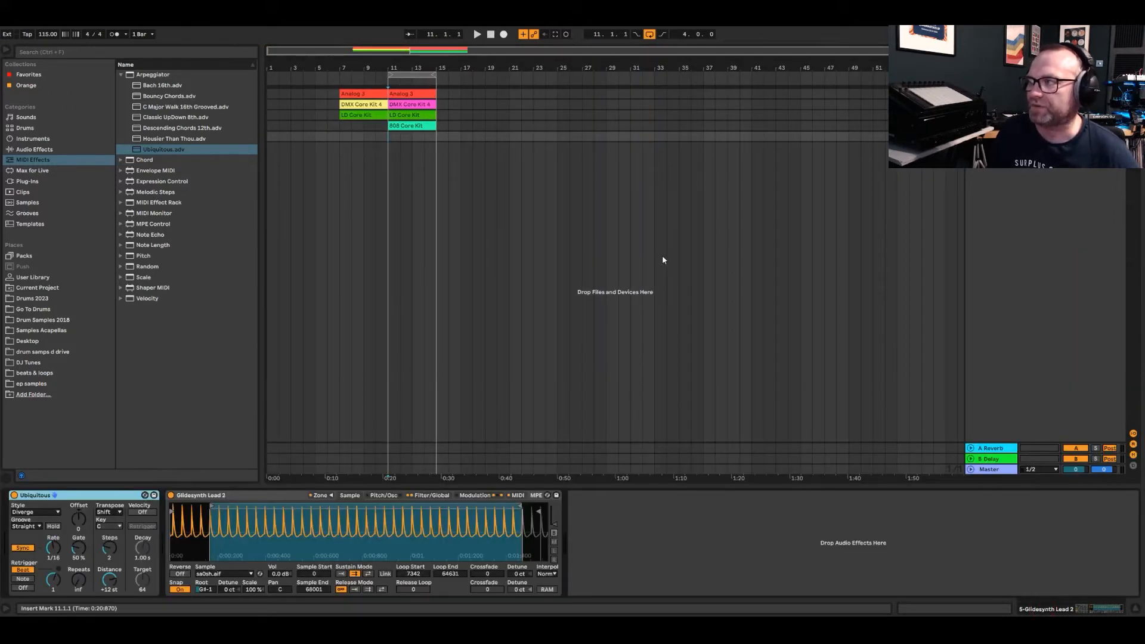
Step: Set the arpeggiator style to UpDown with 1 transpose step and audition it over the loop from bar 11
click(35, 513)
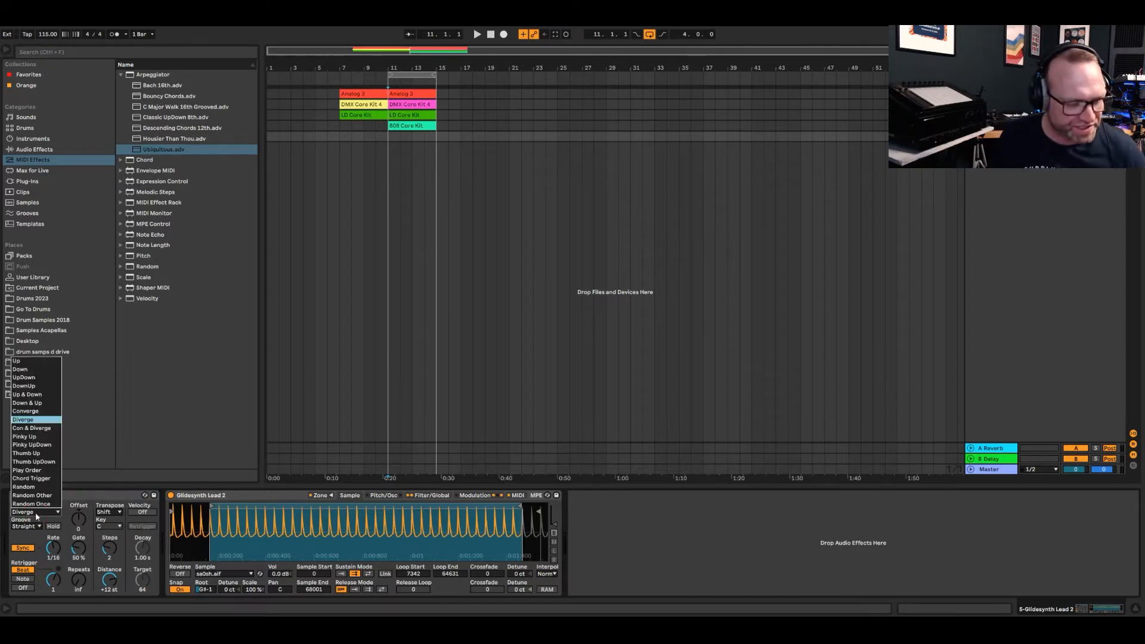
click(36, 378)
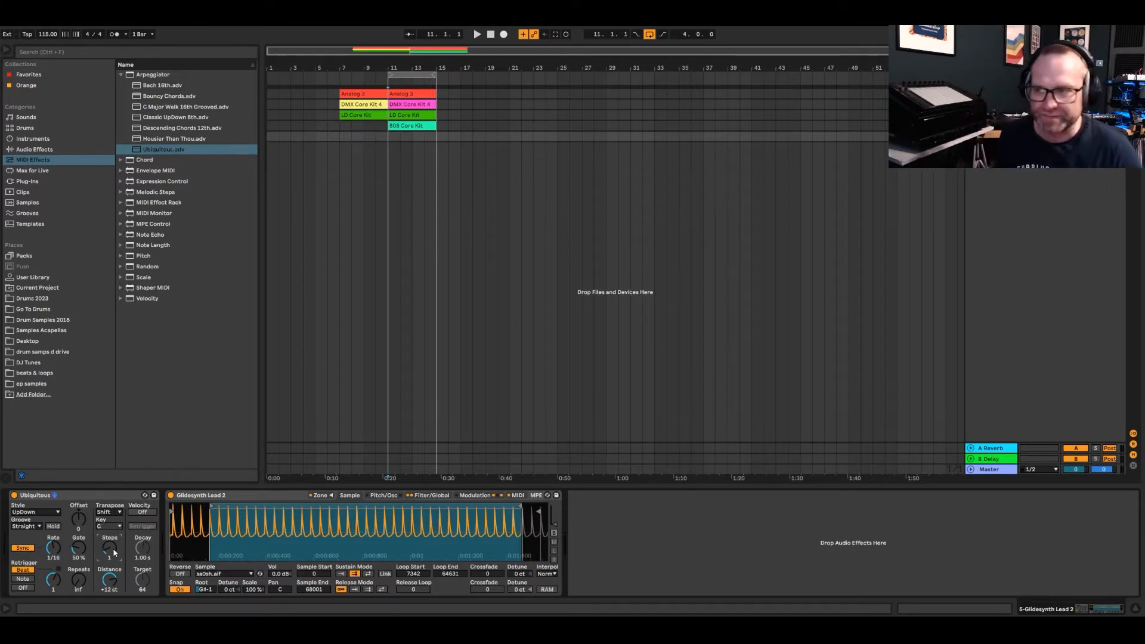
key(space)
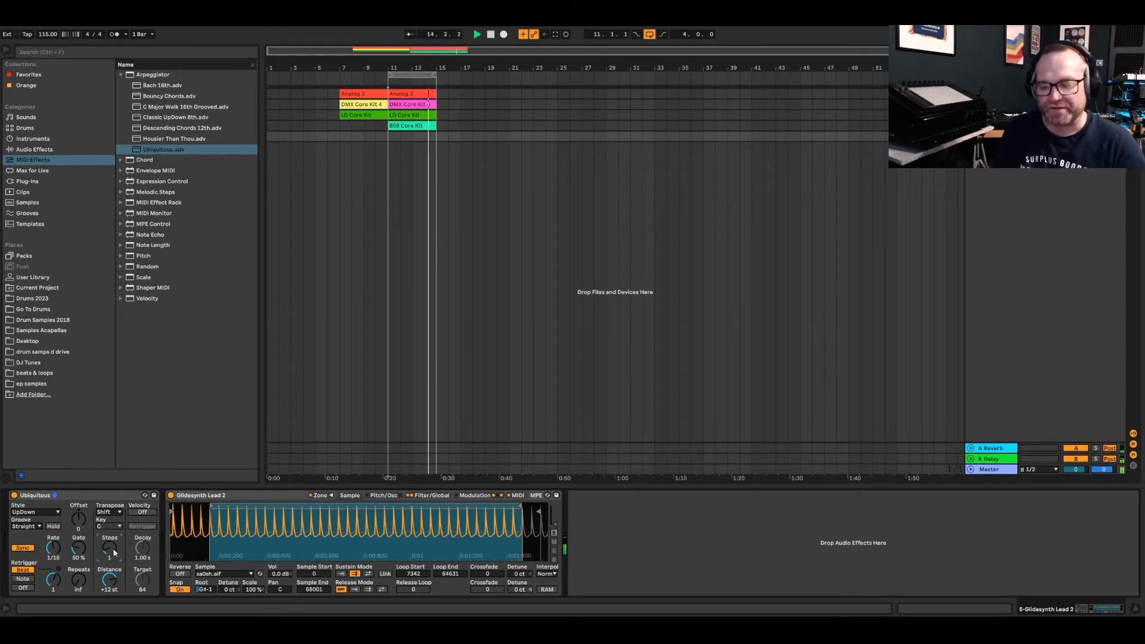
key(space)
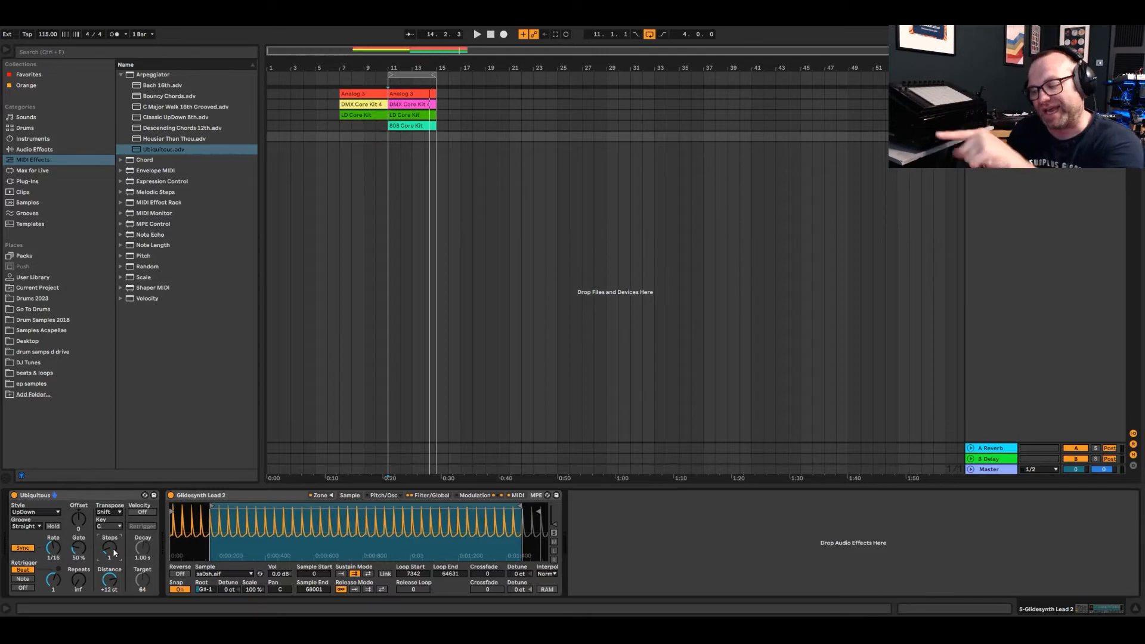
key(space)
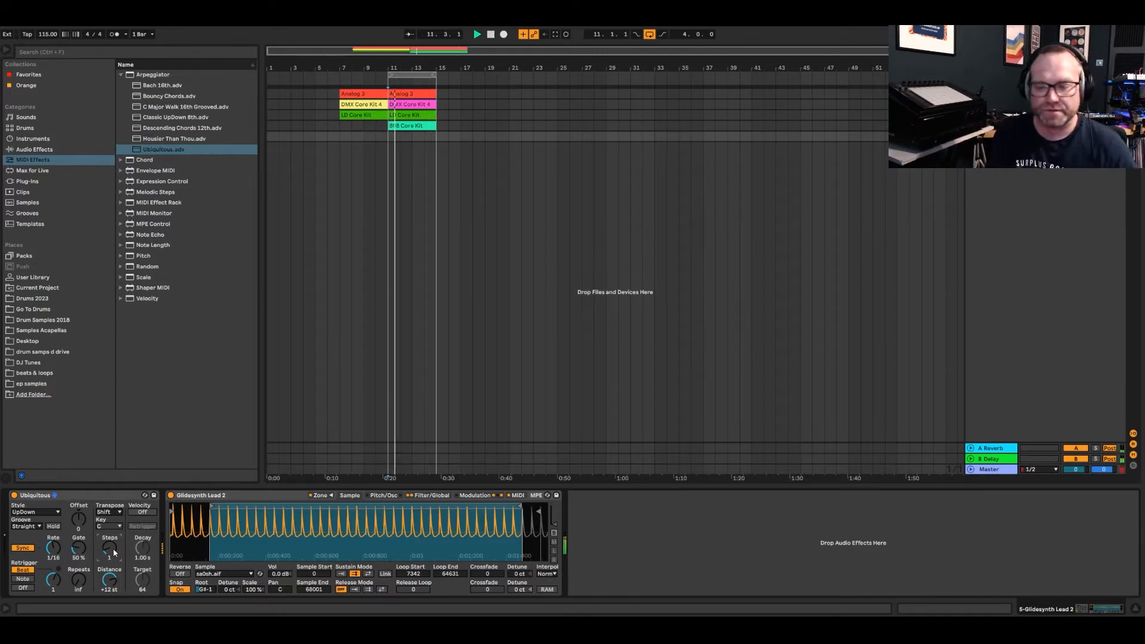
key(space)
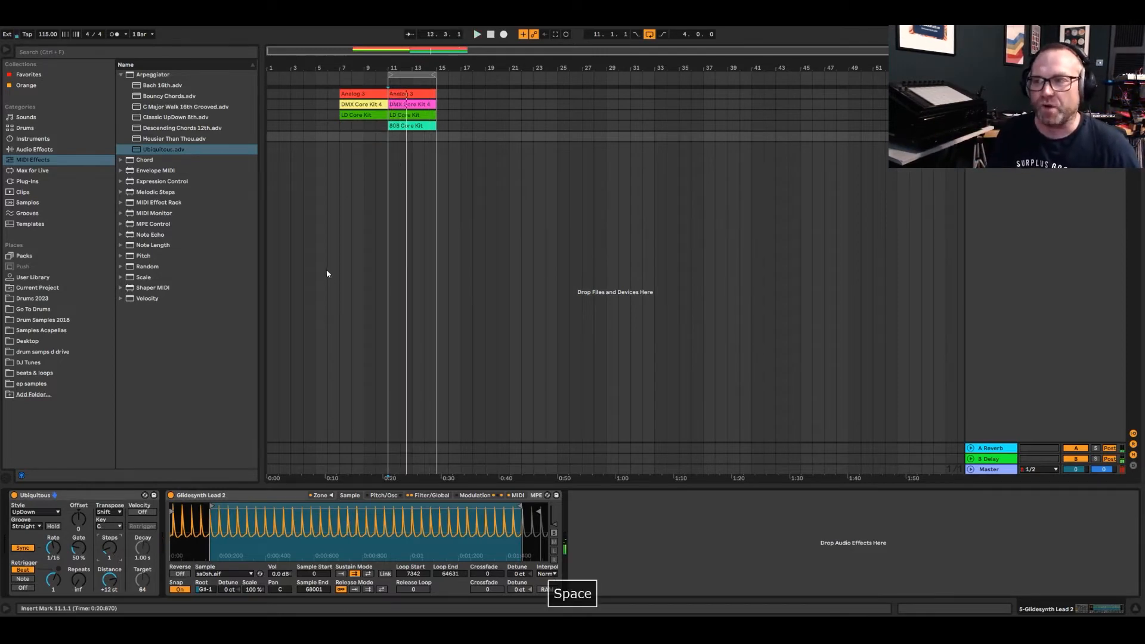
Step: Extend the arrangement loop range back to bar 7, switch looping off and enable the metronome
drag(388, 75, 339, 76)
click(329, 135)
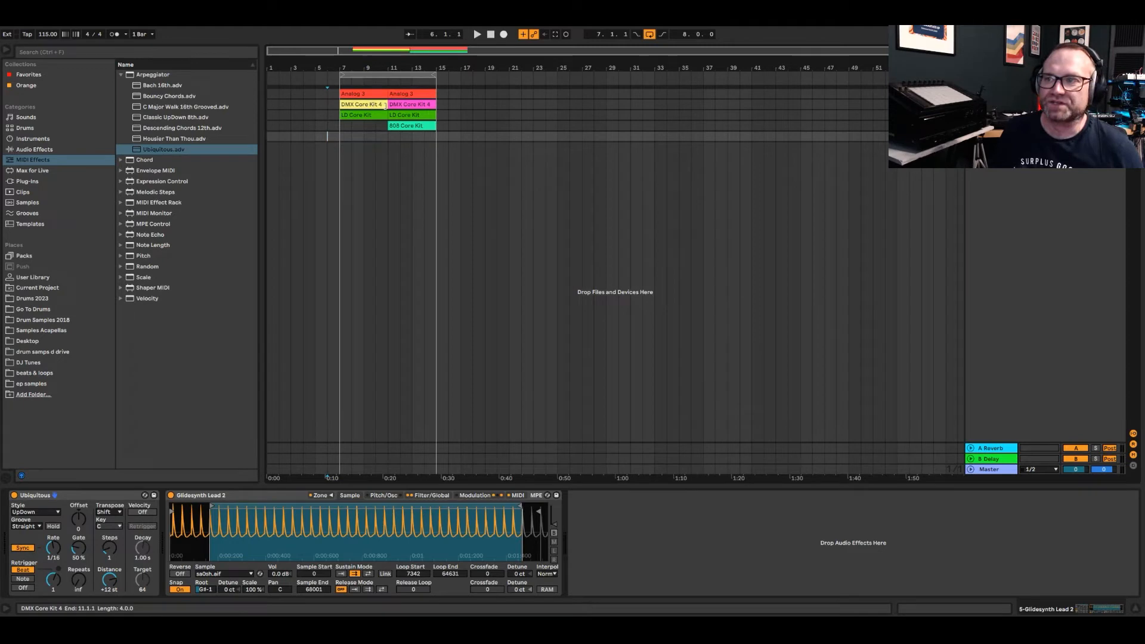
click(314, 137)
click(649, 35)
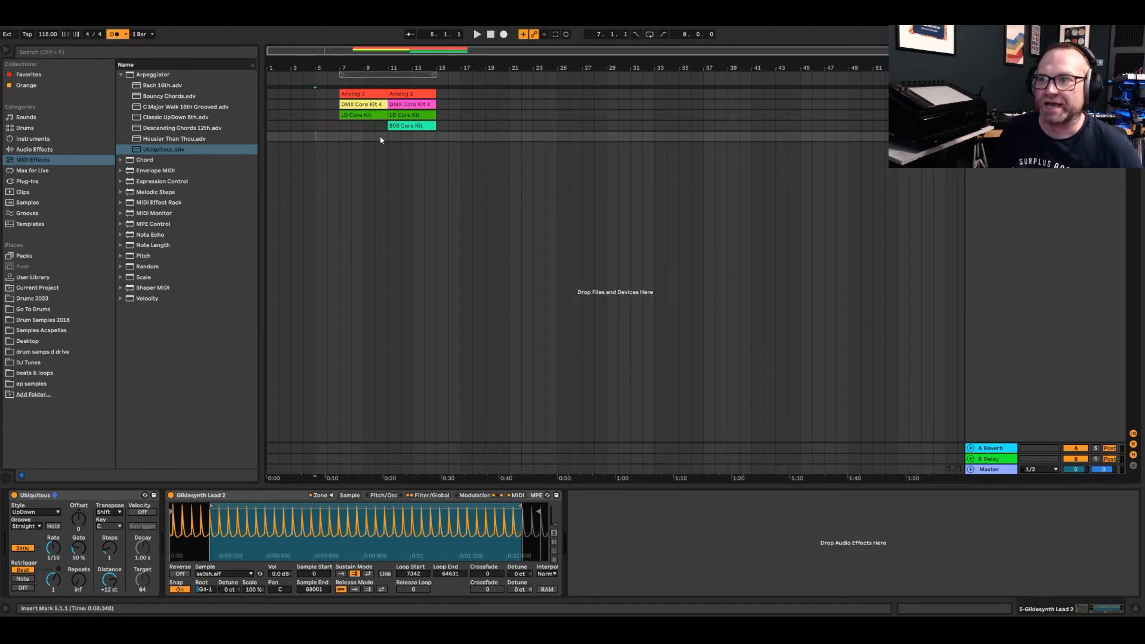
Step: Duplicate the four-bar bass and drum section at bar 11 twice so the arrangement runs to bar 23
drag(389, 136, 460, 98)
key(ctrl+d)
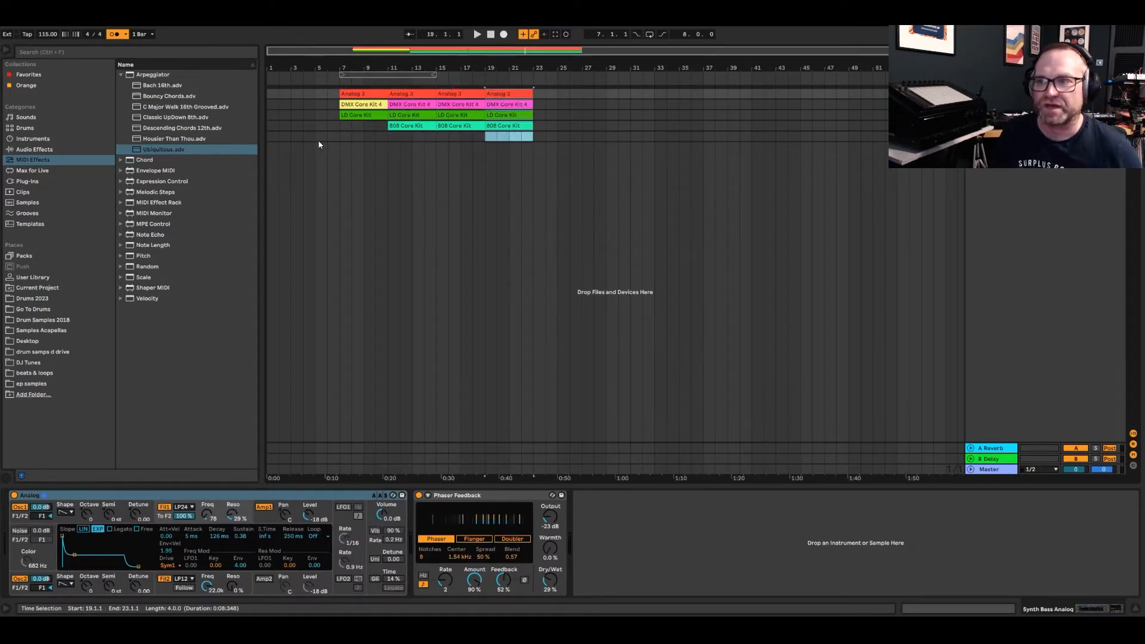
Step: Record an arpeggiated part on the Glidesynth Lead track from bar 6, stopping just past bar 23
click(314, 137)
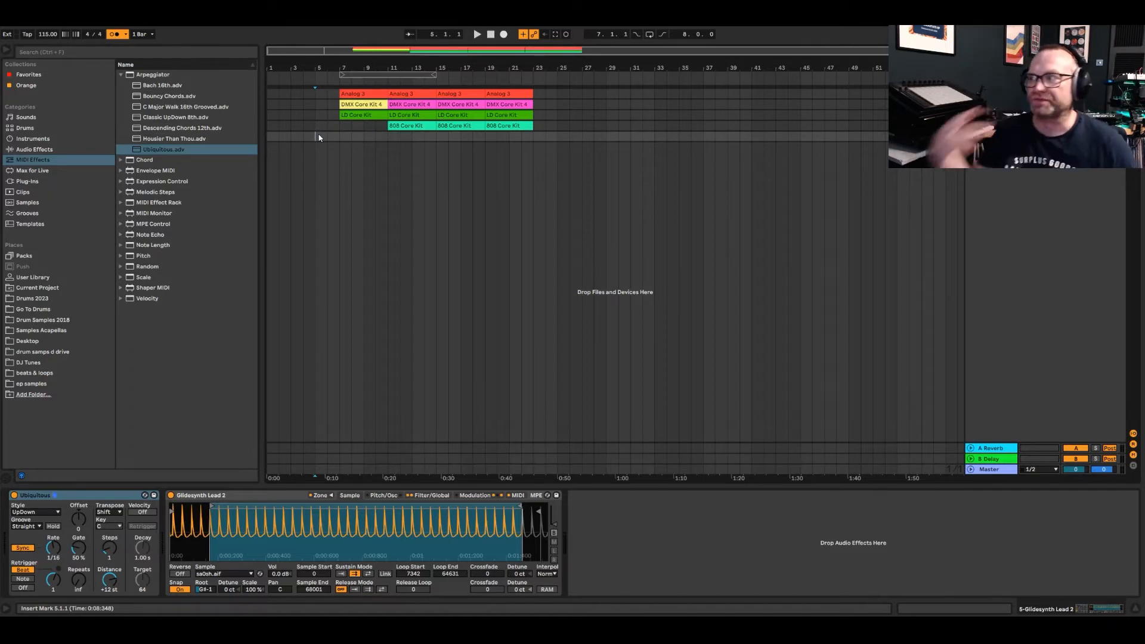
key(space)
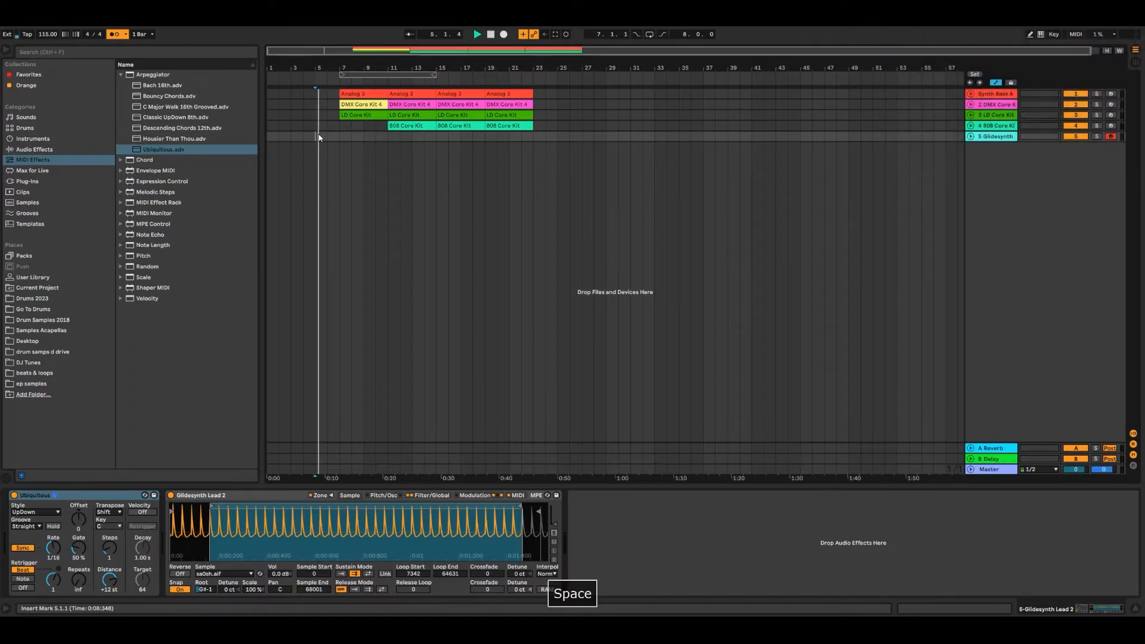
click(504, 34)
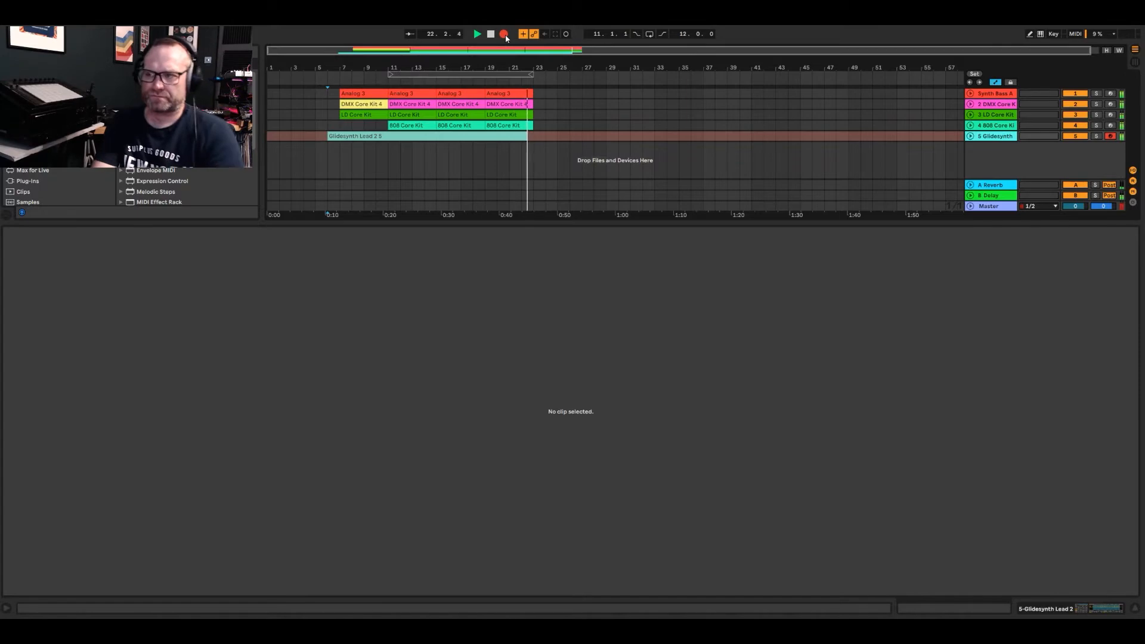
key(space)
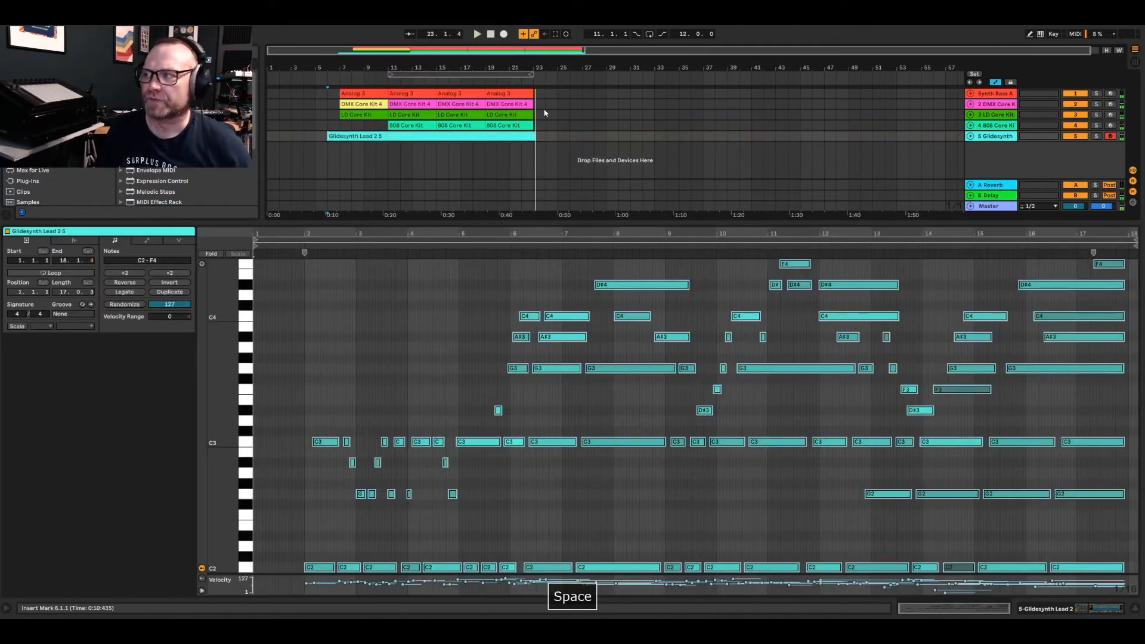
Step: Trim the recorded Glidesynth Lead clip to run from bar 7 to bar 23 and quantize its notes
drag(332, 138, 340, 139)
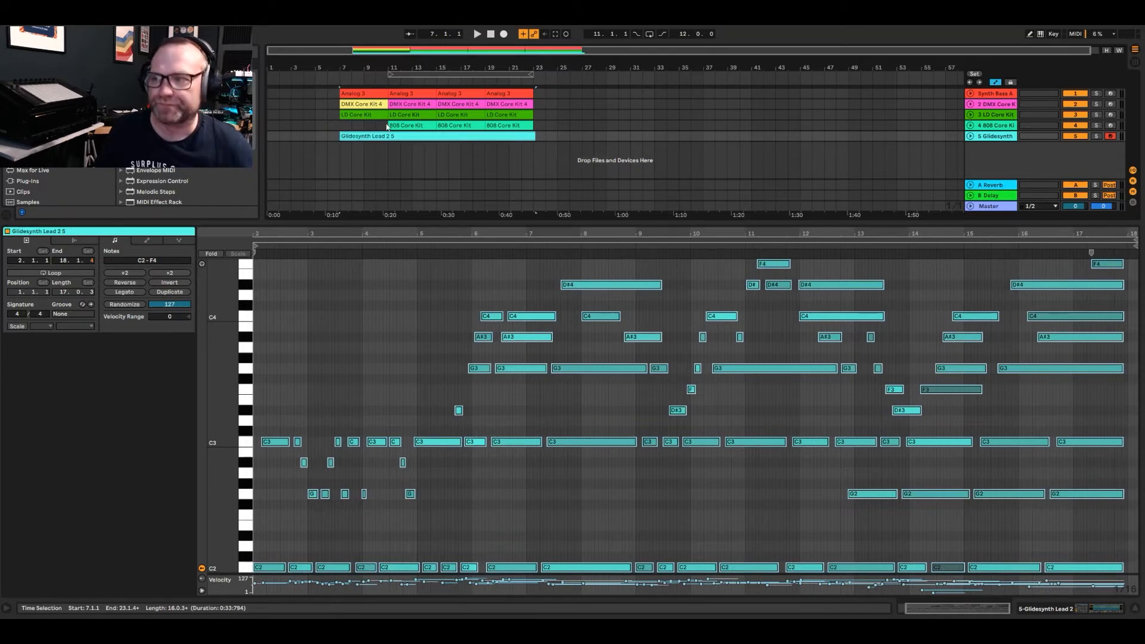
drag(534, 137, 532, 138)
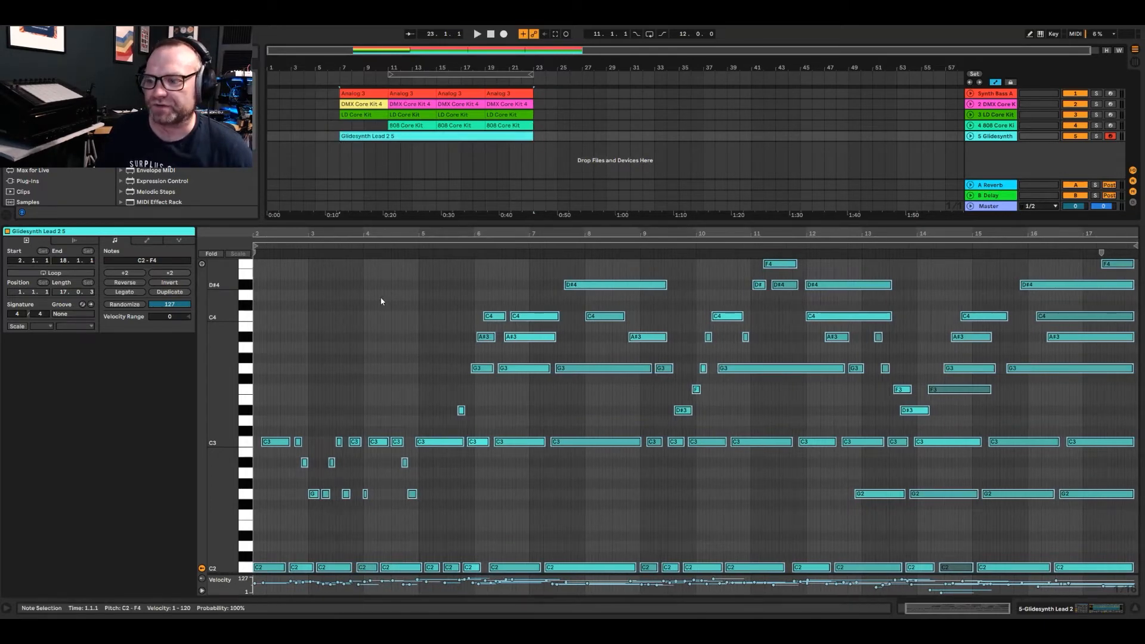
key(ctrl+u)
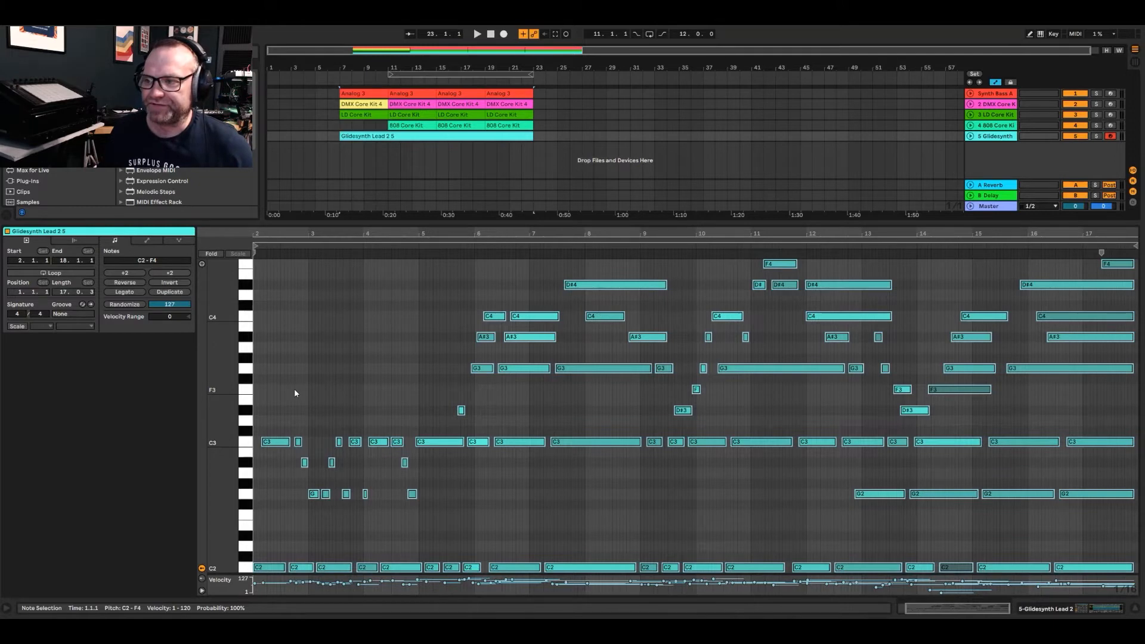
Step: Examine the recorded lead notes in an enlarged note editor, then shrink the editor again
drag(487, 222, 488, 159)
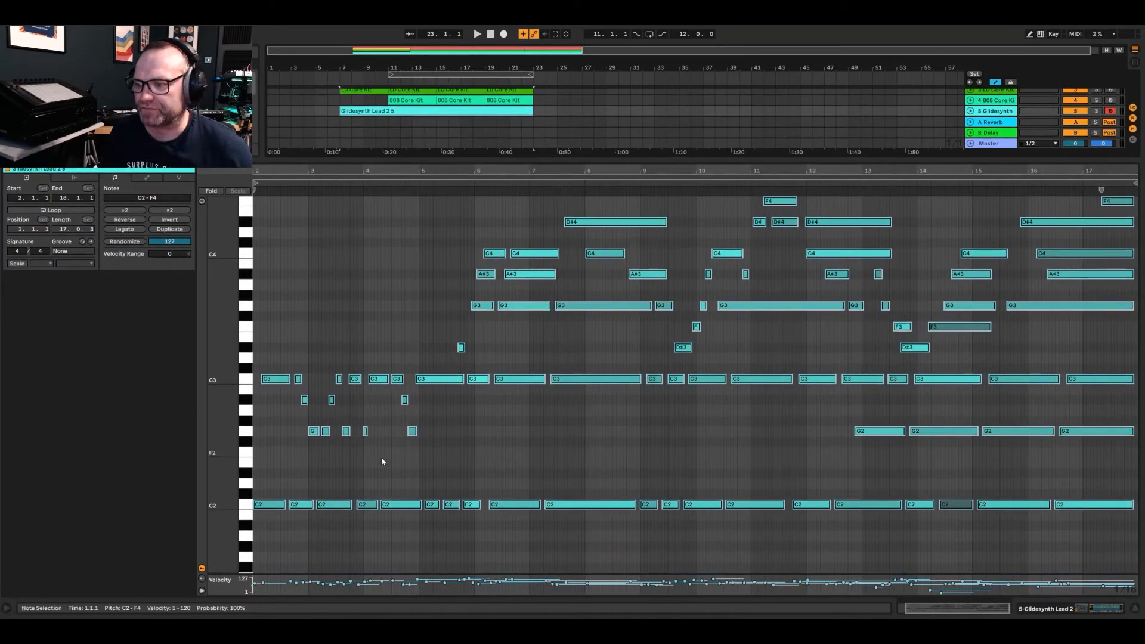
click(263, 523)
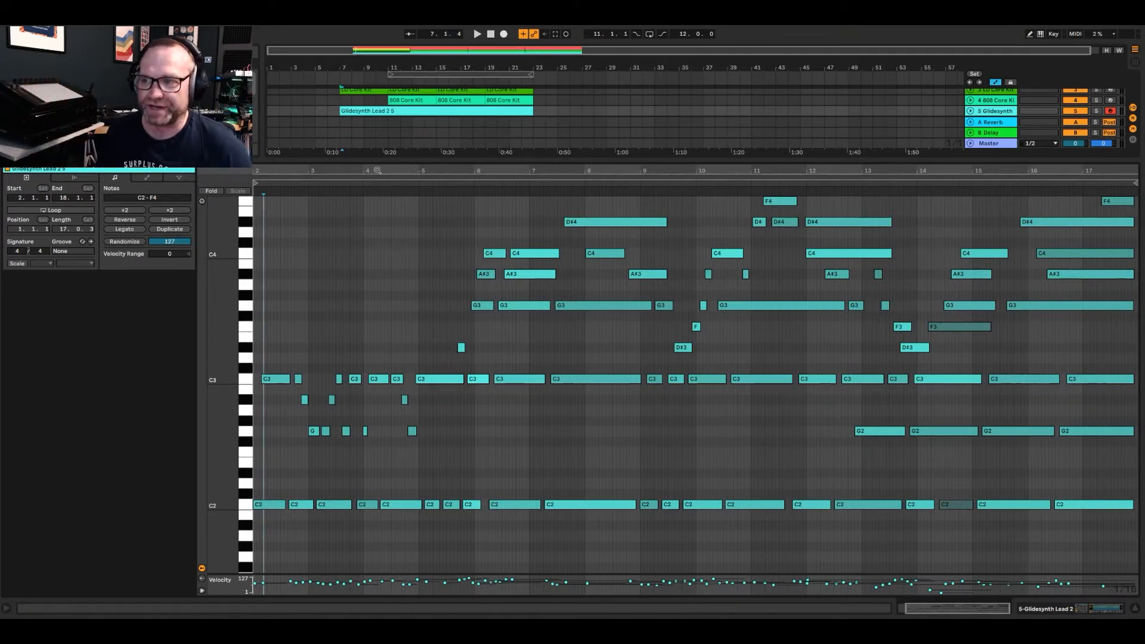
drag(382, 156, 381, 484)
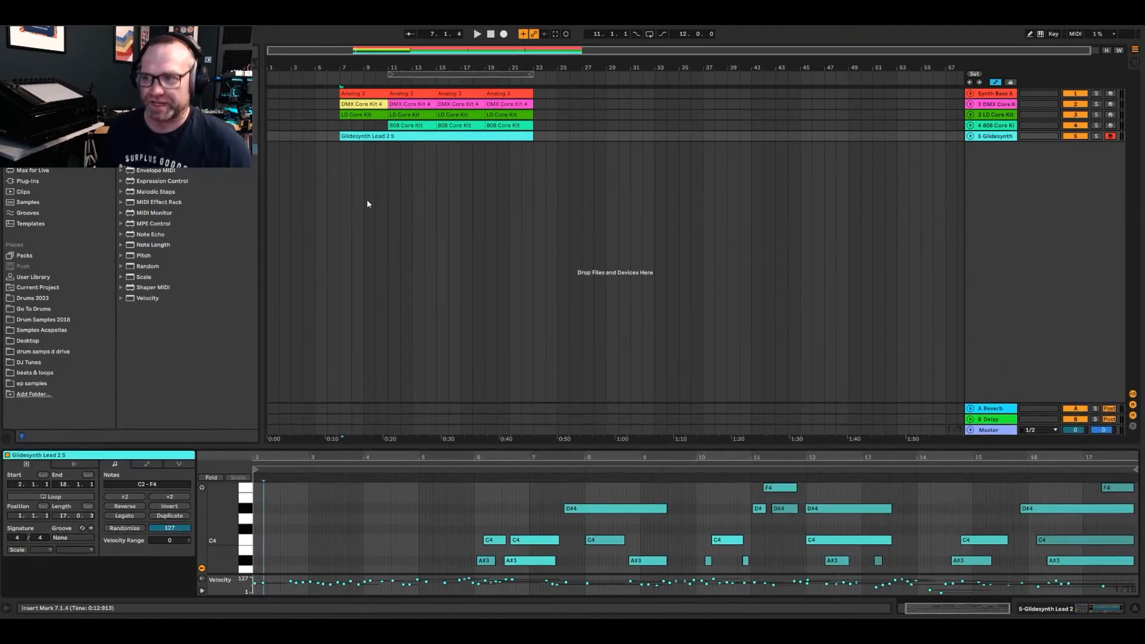
Step: Play the arrangement from bar 7 and lower the Glidesynth Lead track volume to -5.4 dB
key(space)
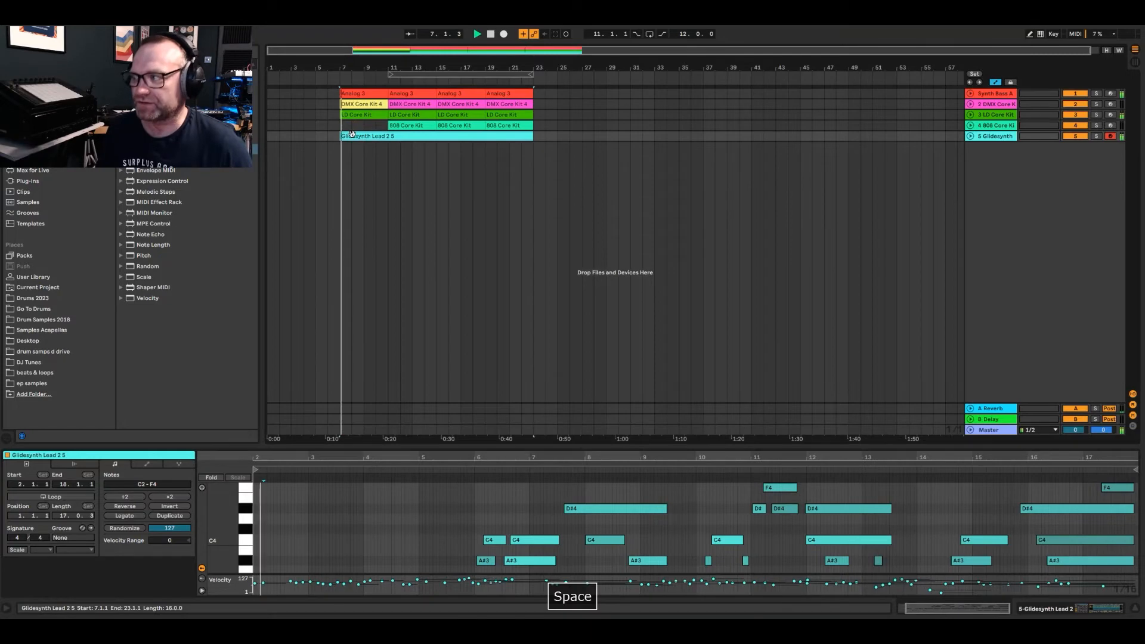
drag(1006, 140, 1006, 176)
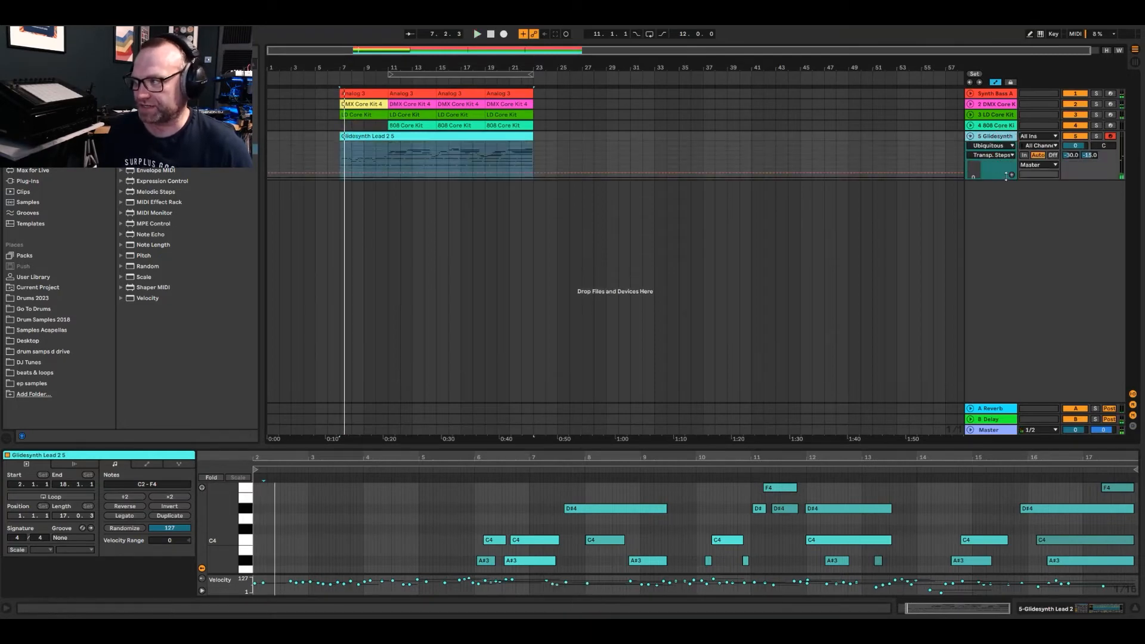
drag(1074, 145, 1074, 149)
key(space)
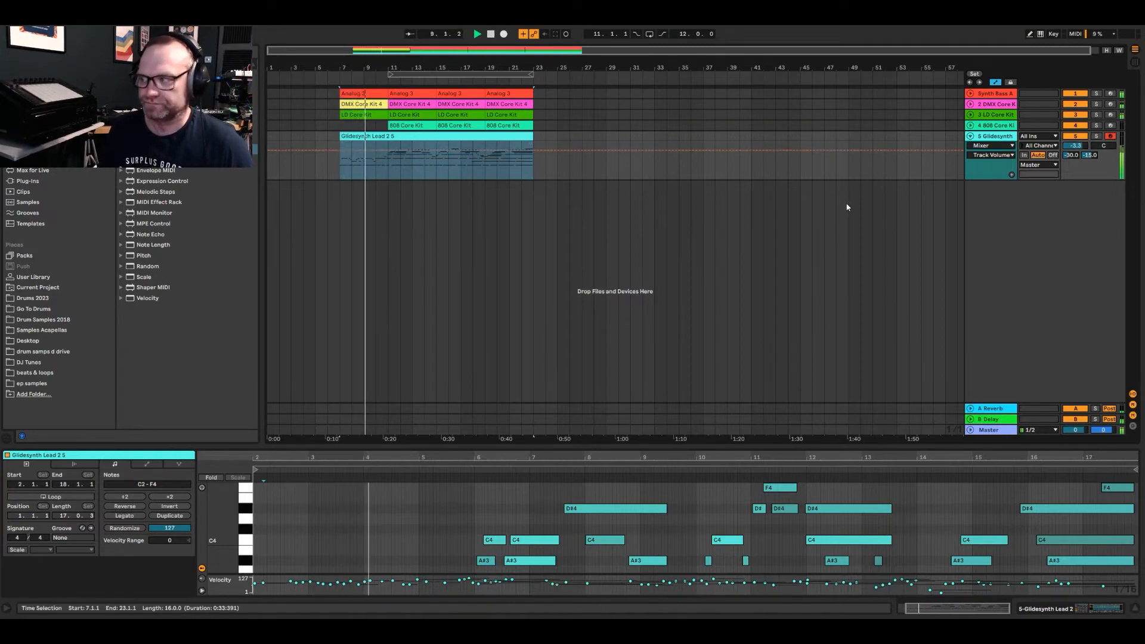
click(970, 136)
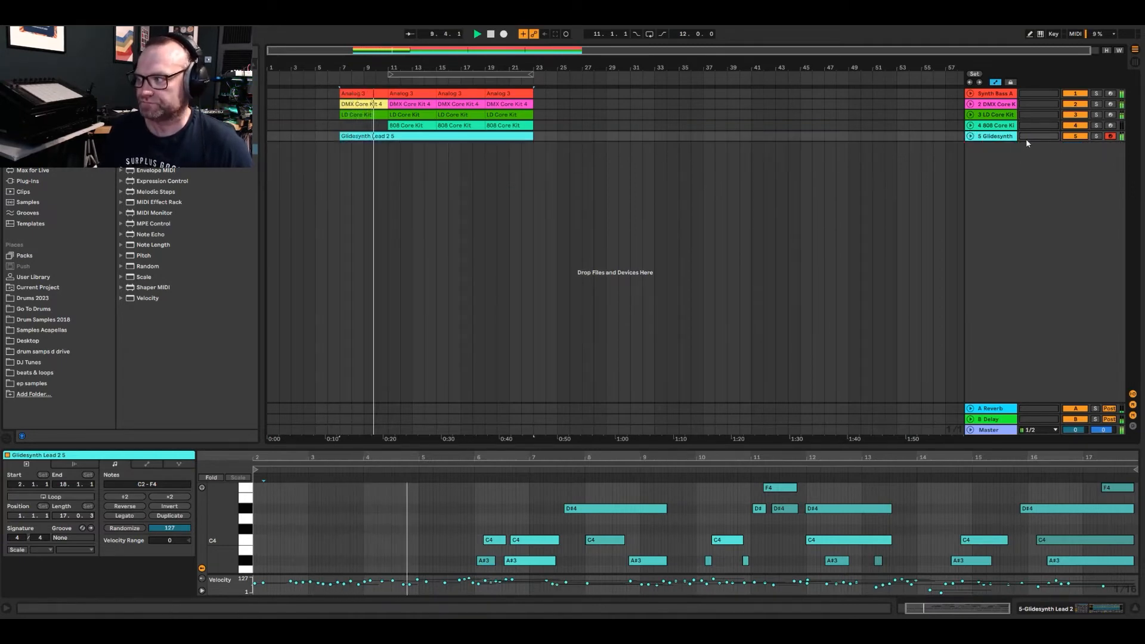
click(970, 136)
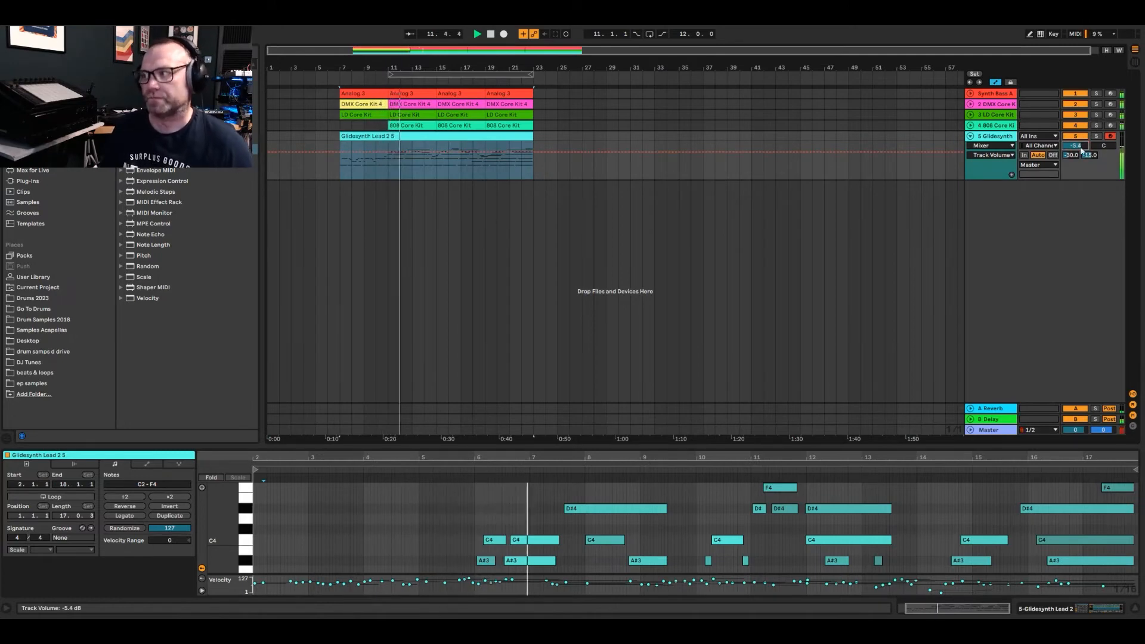
click(970, 136)
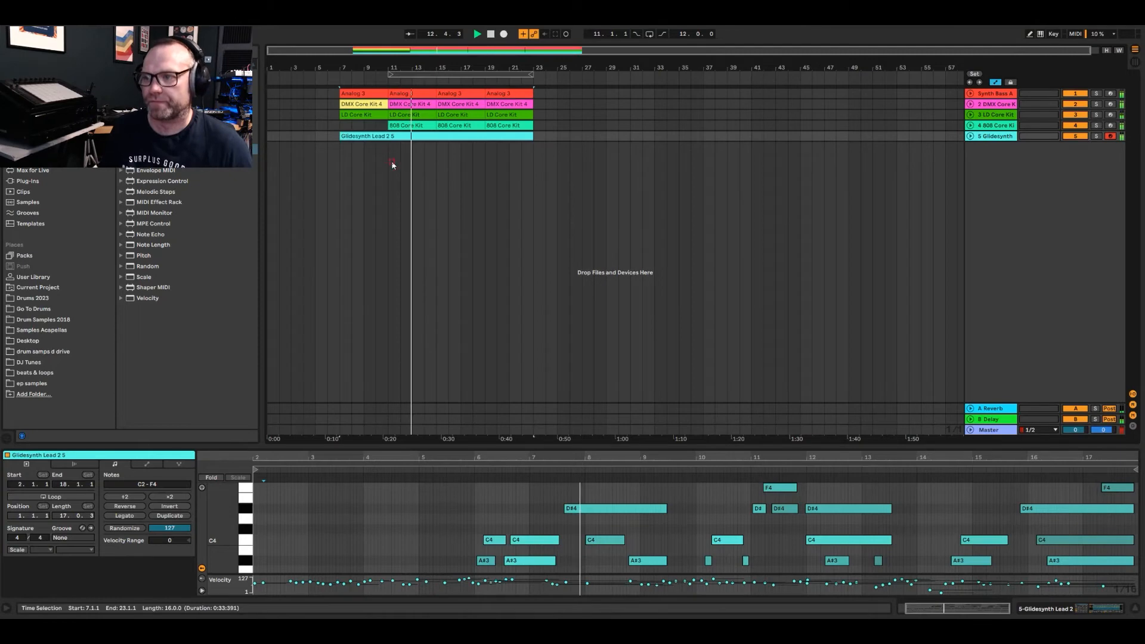
key(space)
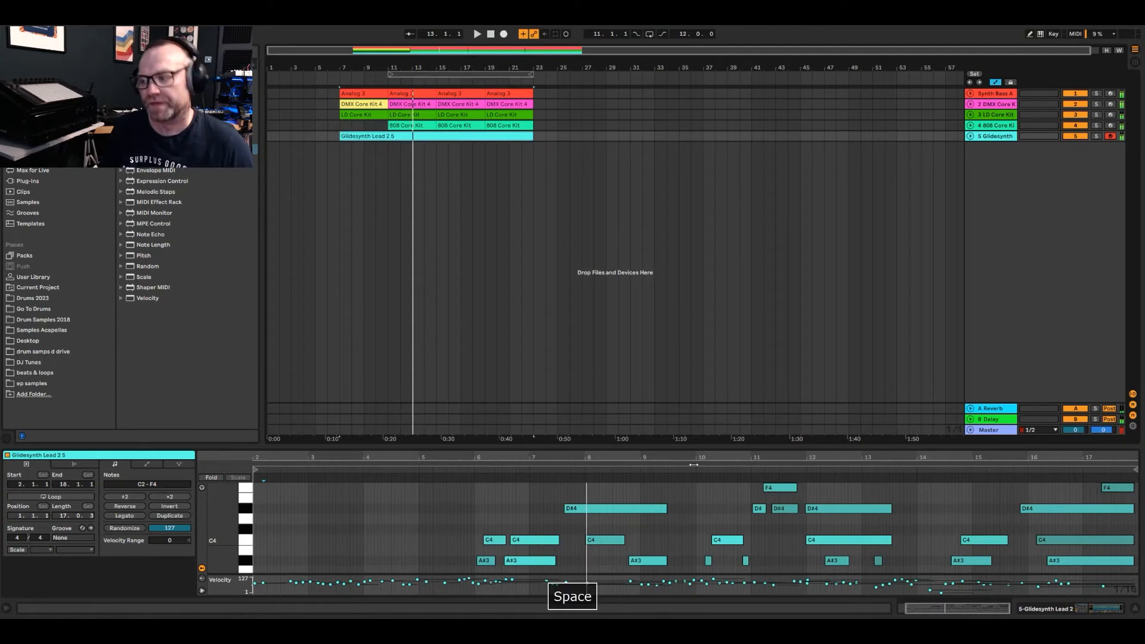
Step: Show the Glidesynth Lead track's devices and bring up the Sampler's filter and global settings
click(1053, 609)
click(374, 173)
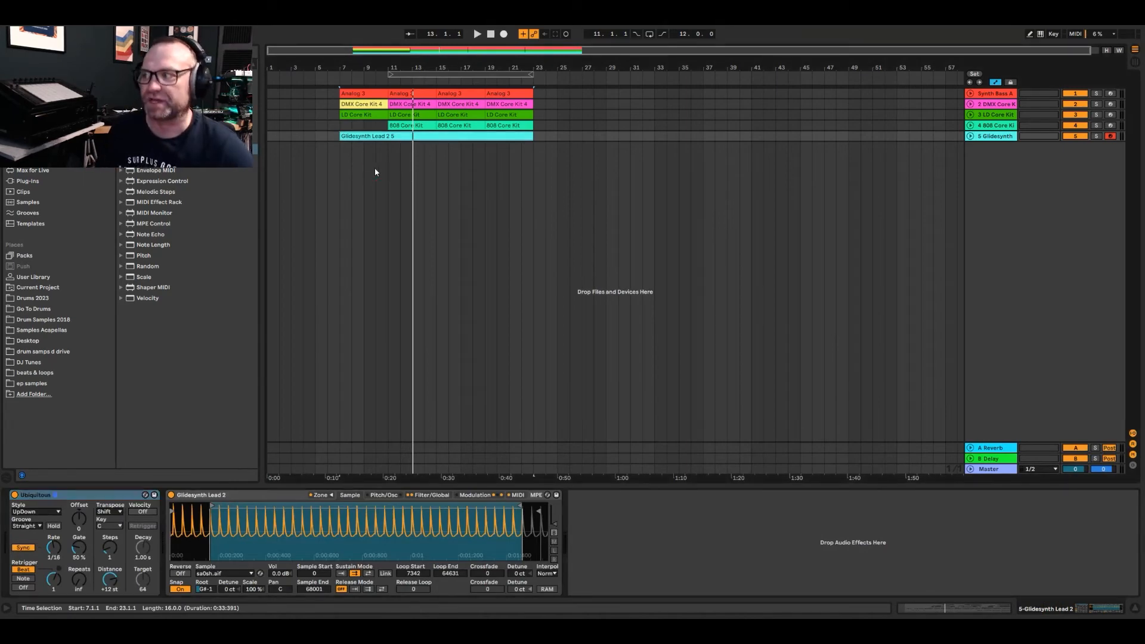
click(424, 134)
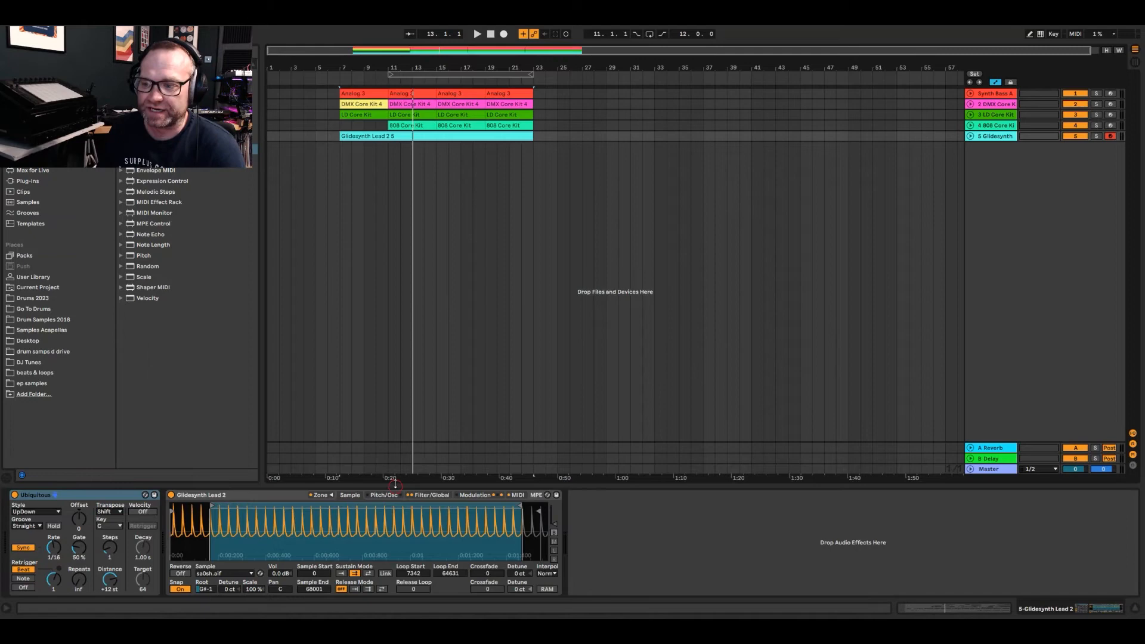
click(420, 497)
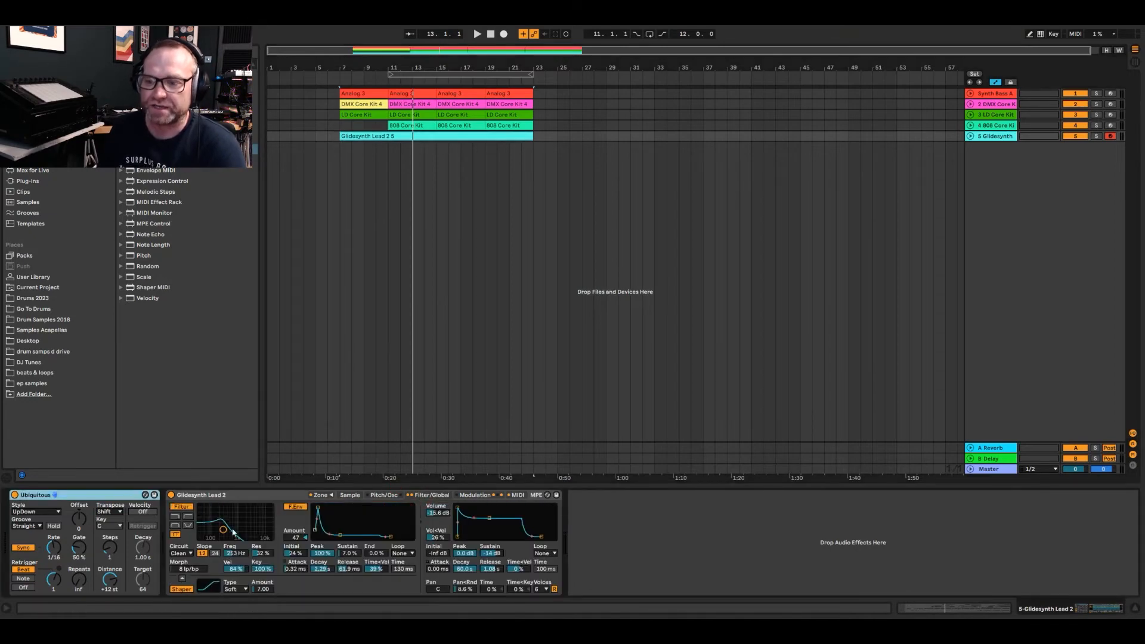
click(223, 530)
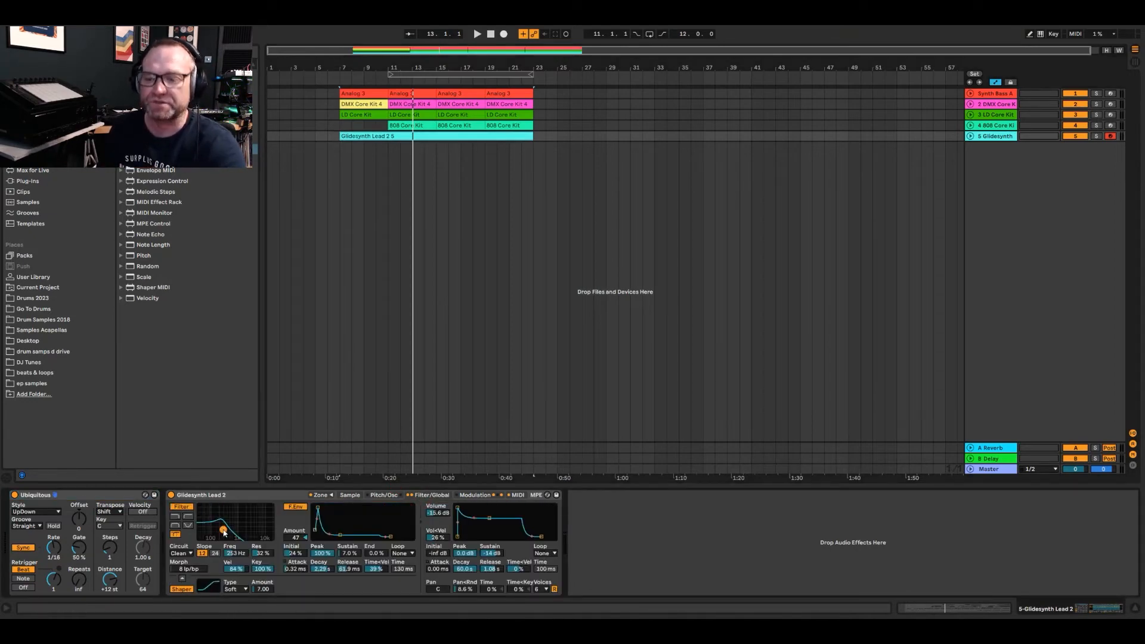
Step: Unfold the Glidesynth Lead track and show the Filter Freq automation of its Glidesynth Lead 2 instrument
click(971, 137)
click(985, 146)
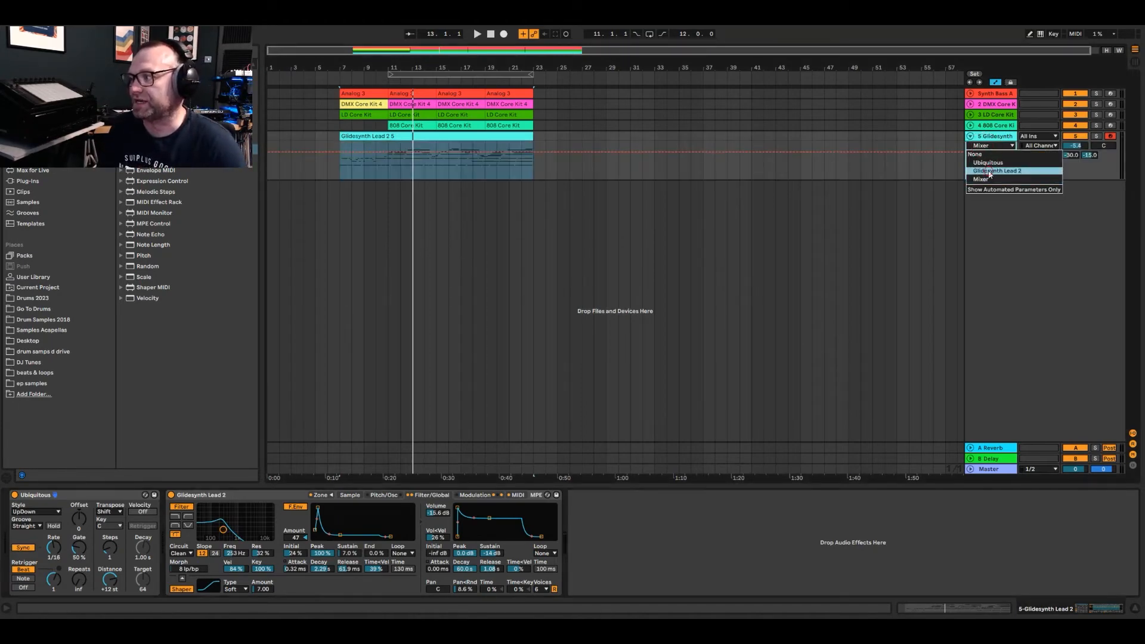
click(990, 171)
click(990, 155)
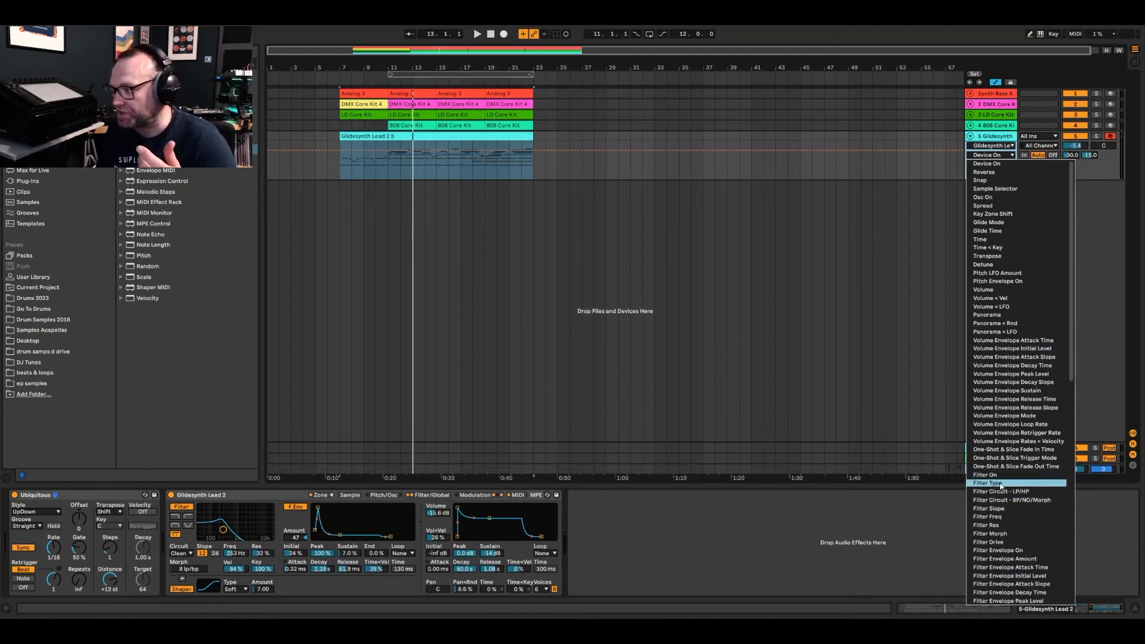
click(1002, 516)
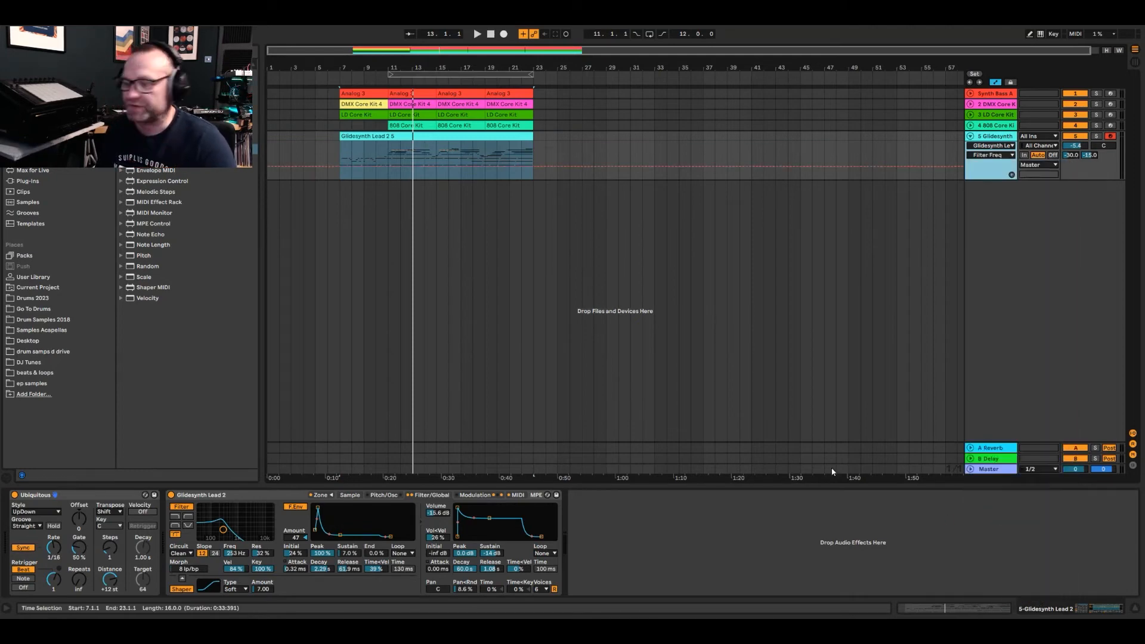
Step: Drop the Filter Freq automation to 63.8 Hz at the lead clip's start on bar 7 and play from there
click(337, 167)
drag(337, 167, 338, 174)
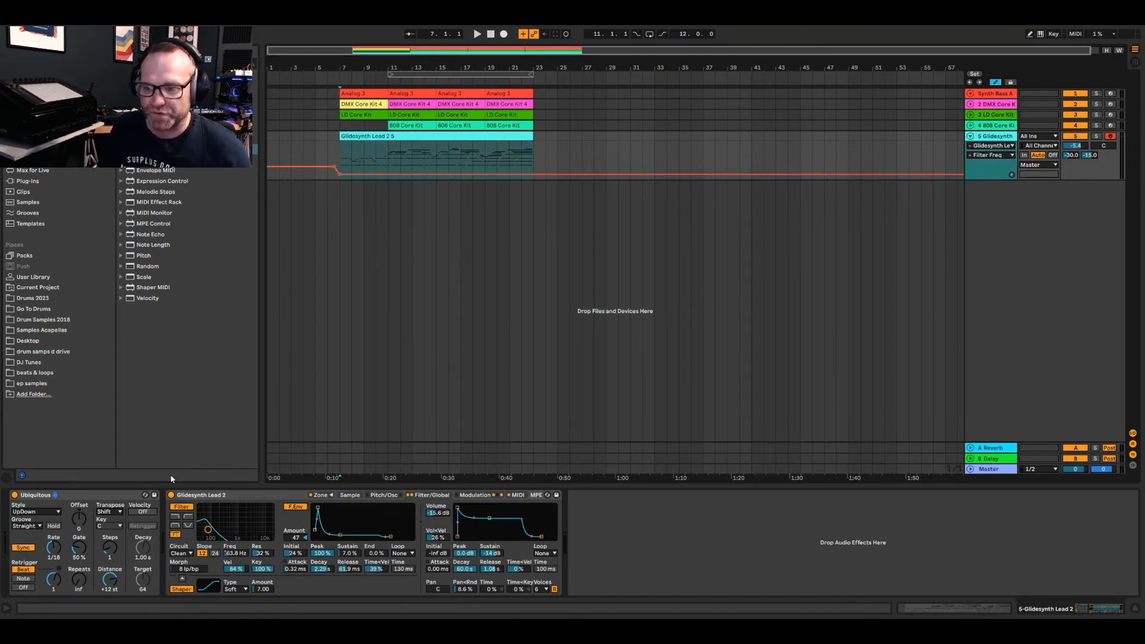
key(space)
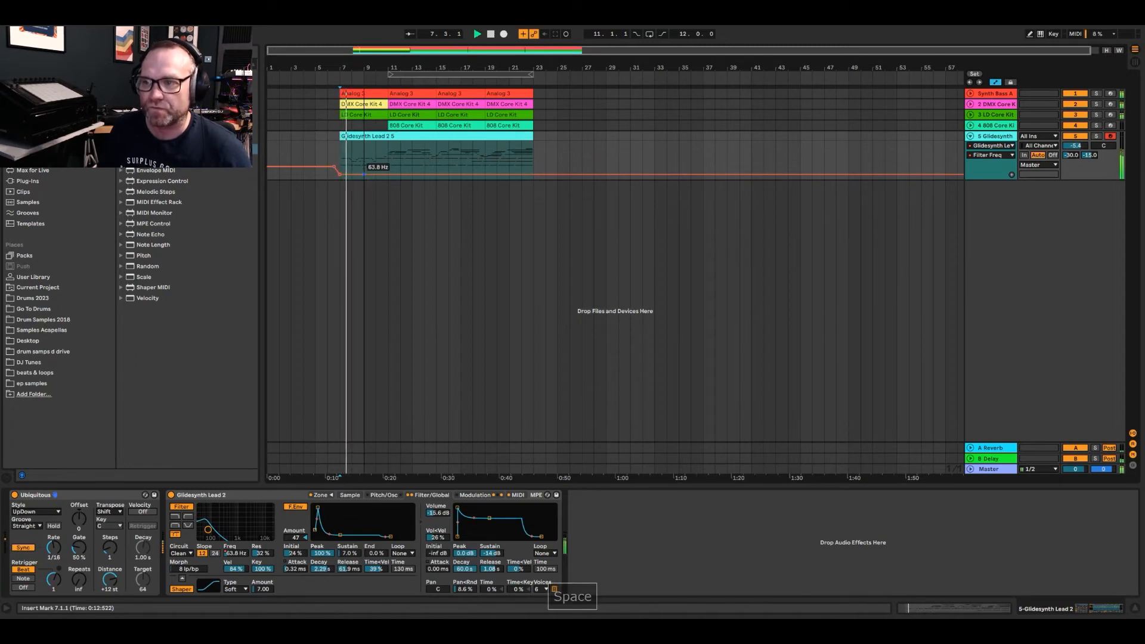
Step: Shape rising and falling Filter Freq automation across the lead clip up to bar 23 during playback, then stop
drag(387, 171, 389, 153)
key(ctrl+z)
drag(391, 171, 532, 171)
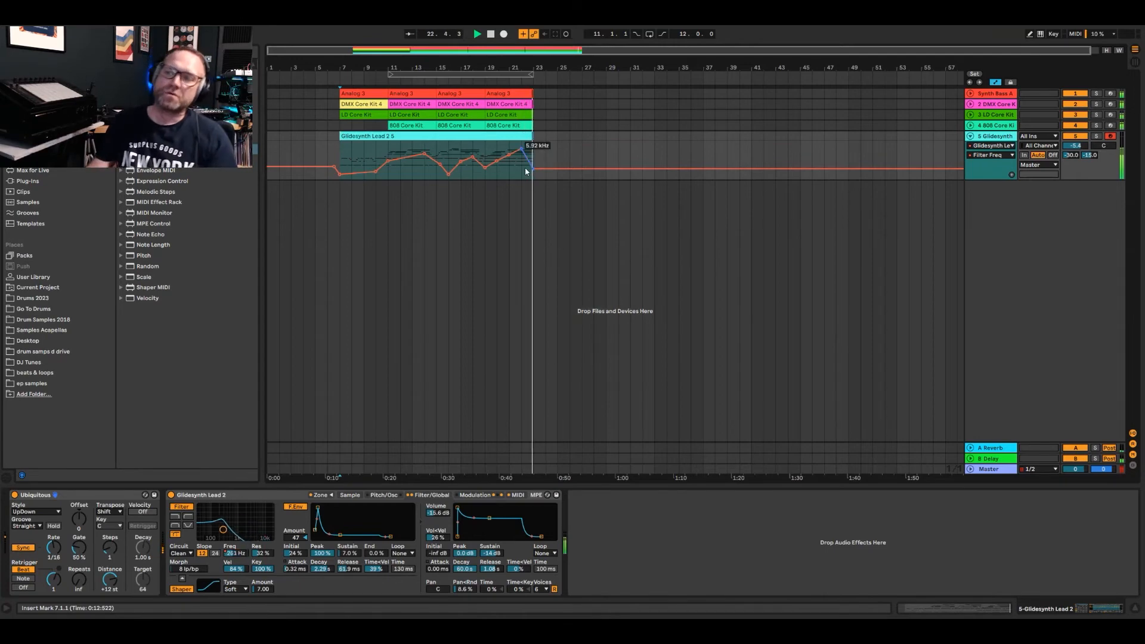
key(space)
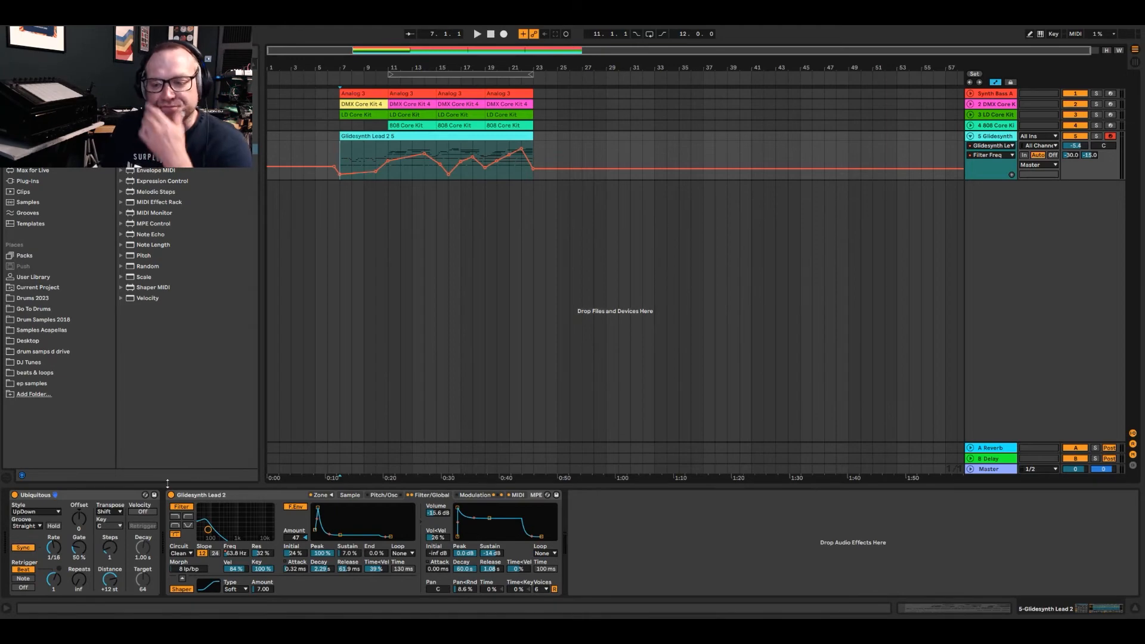
click(342, 145)
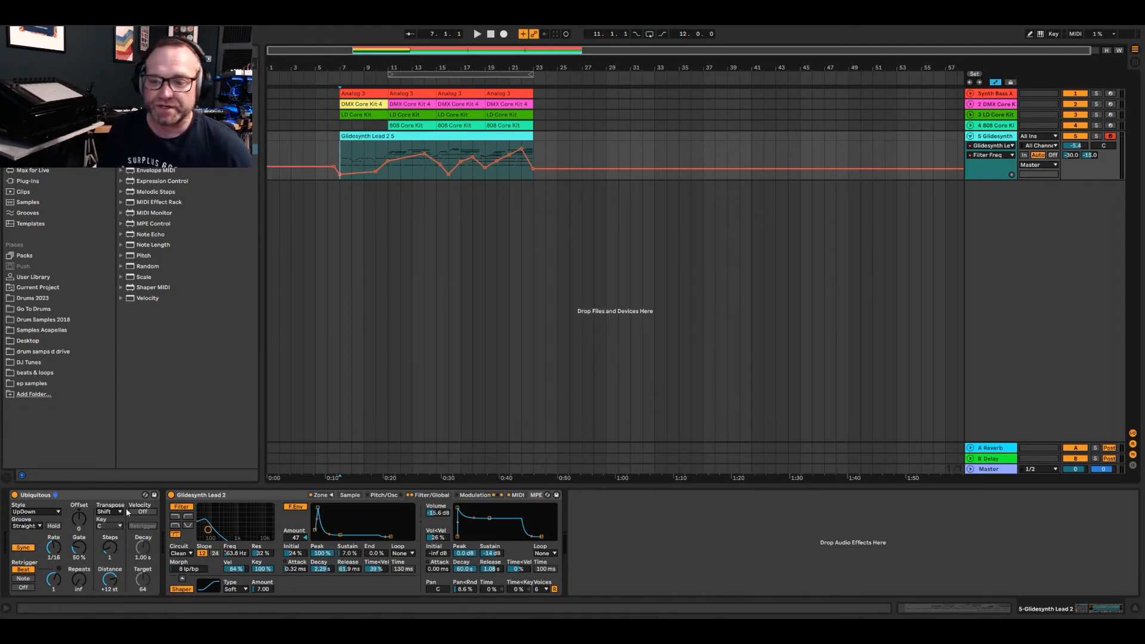
Step: Show the Ubiquitous arpeggiator's Gate automation on the Glidesynth Lead track and lower it to 29%
click(984, 147)
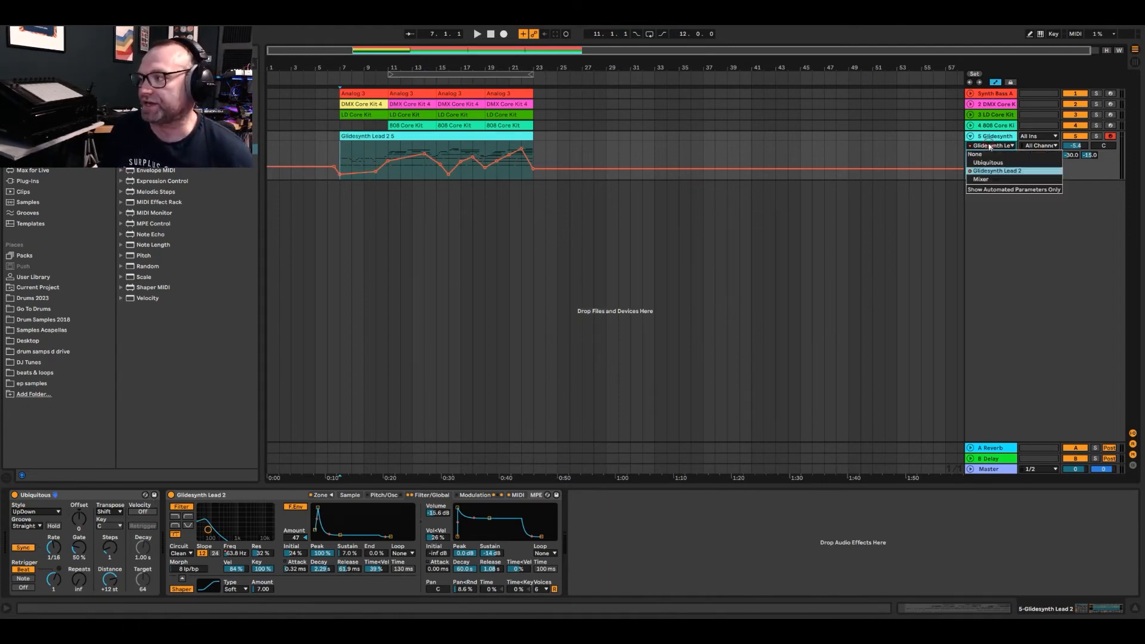
click(989, 165)
click(992, 155)
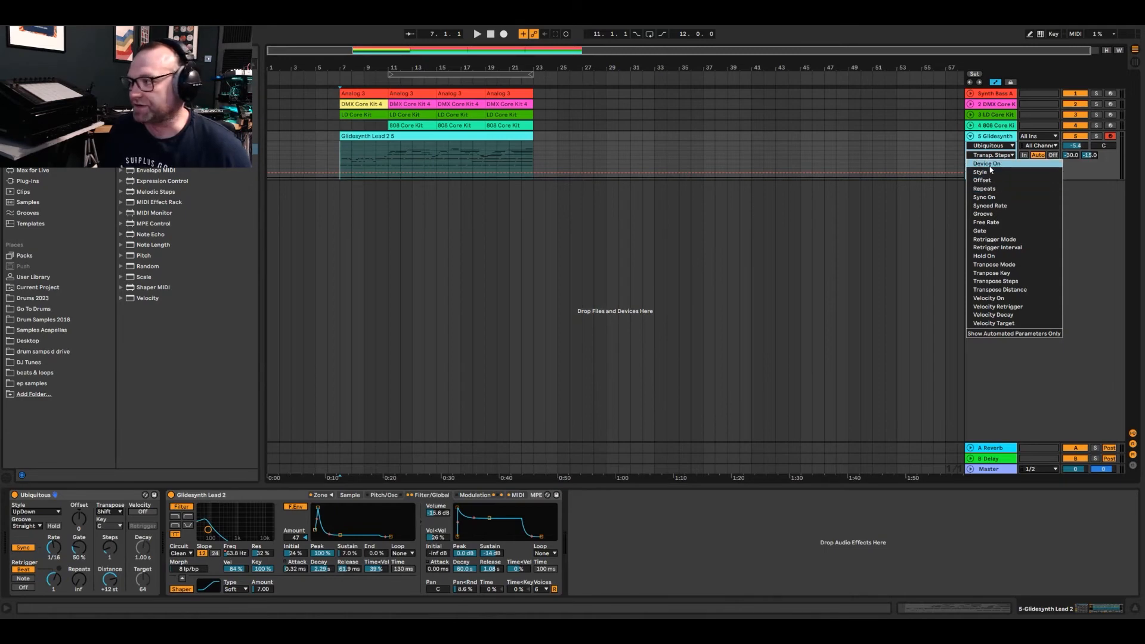
click(980, 231)
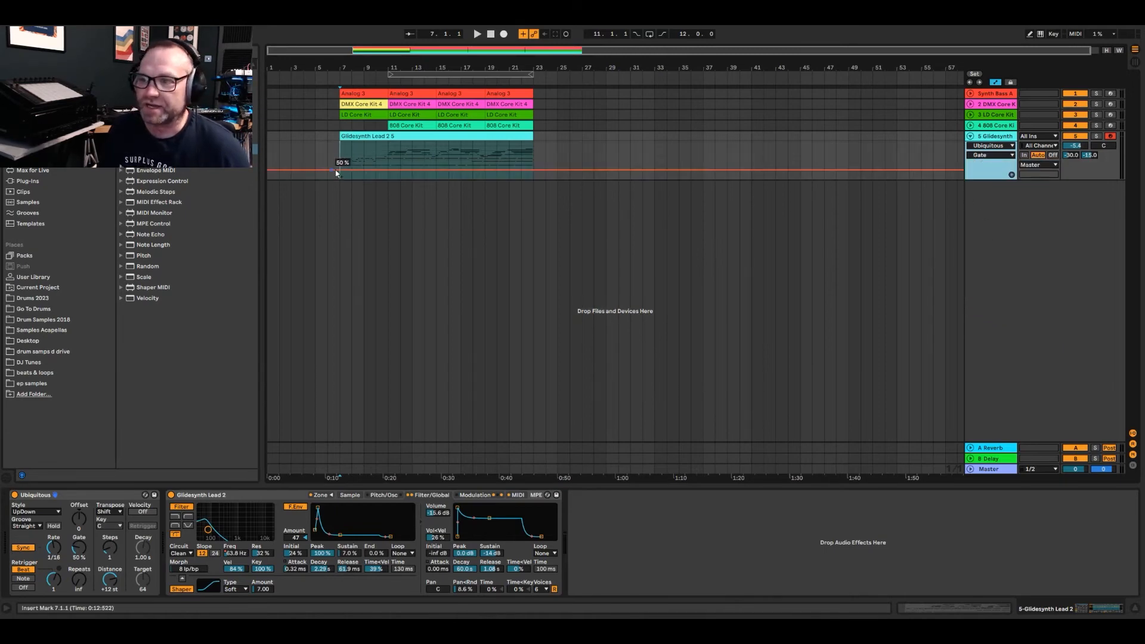
drag(338, 173, 338, 177)
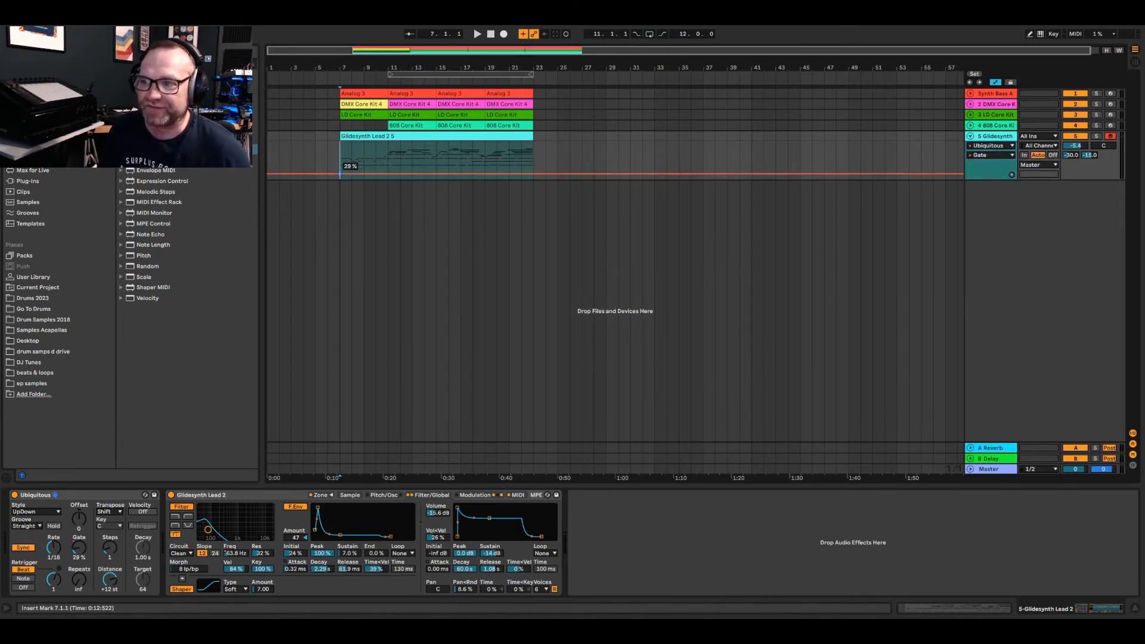
Step: During playback, ramp the Gate automation up to bar 11, drop it to 41%, add a peak near bar 17, then fold the track
key(space)
mouse_move(351, 175)
mouse_down()
mouse_move(387, 161)
mouse_move(400, 170)
mouse_move(388, 168)
mouse_up()
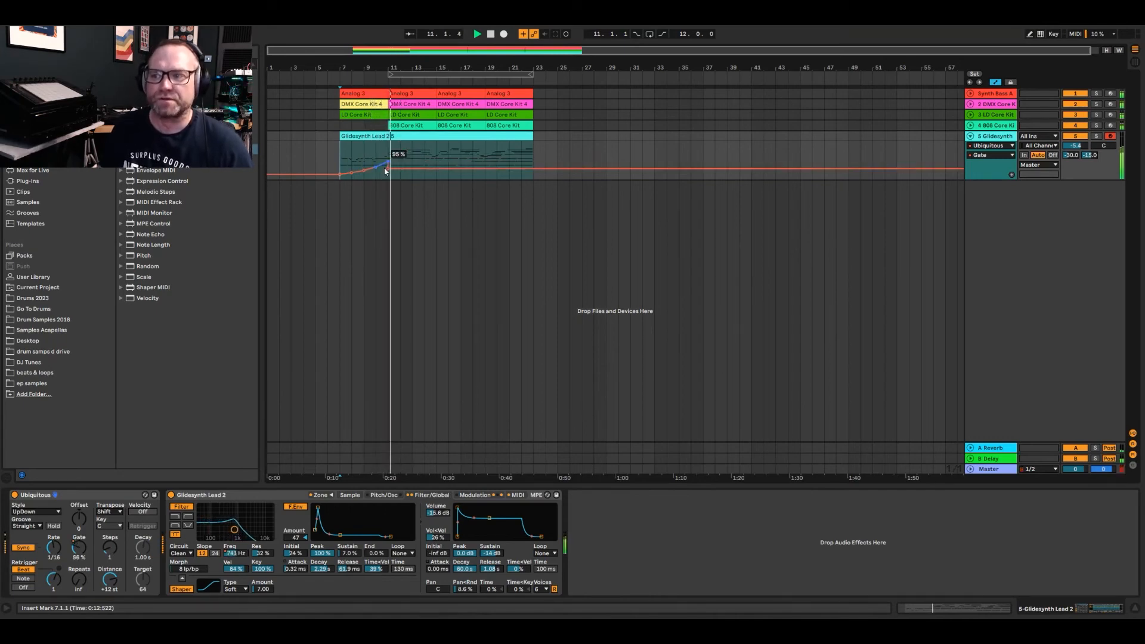
drag(384, 164, 385, 167)
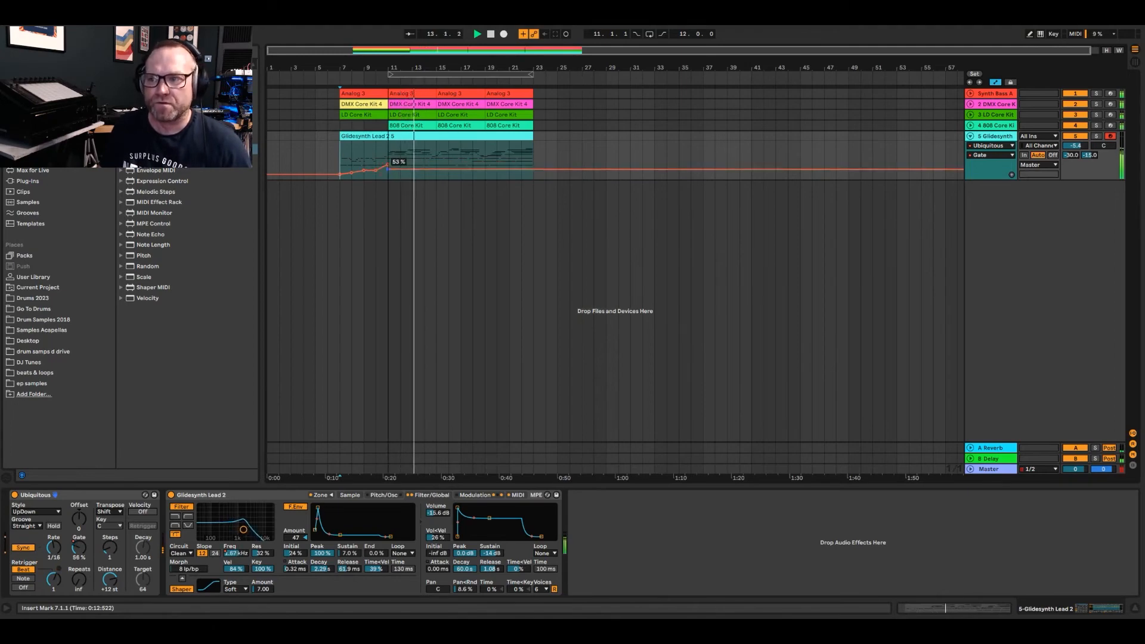
drag(390, 173, 391, 176)
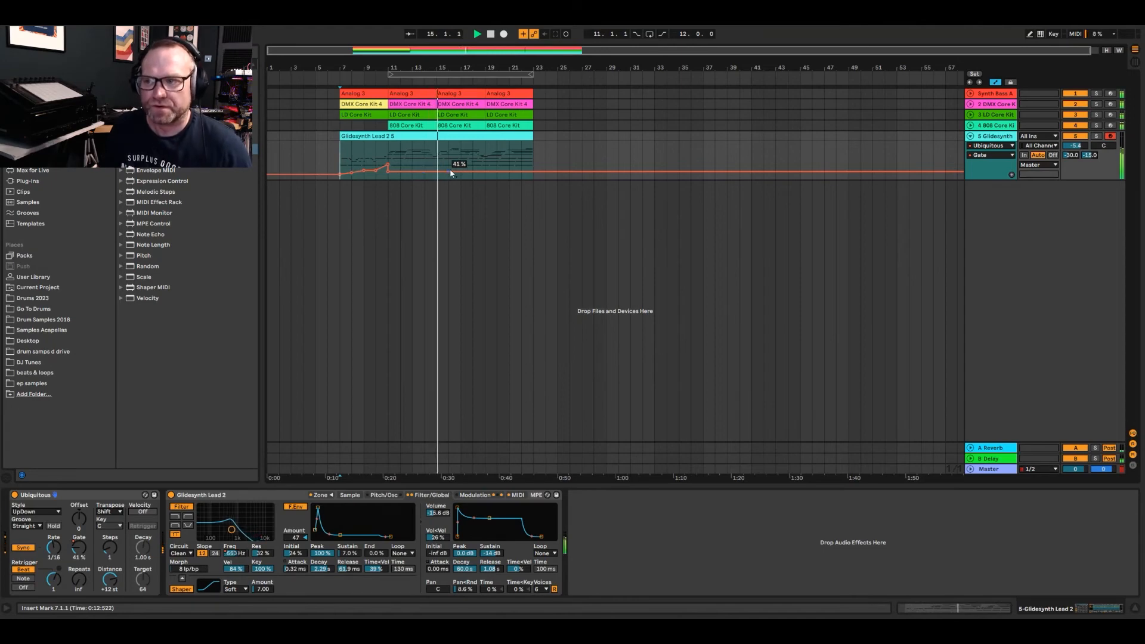
drag(460, 172, 472, 170)
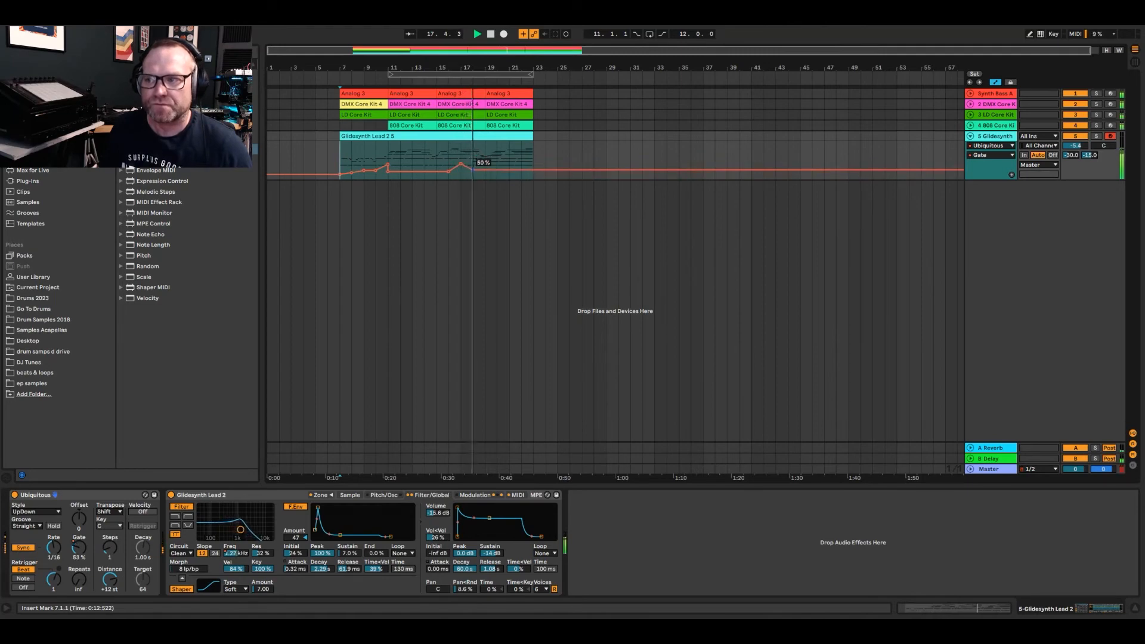
key(space)
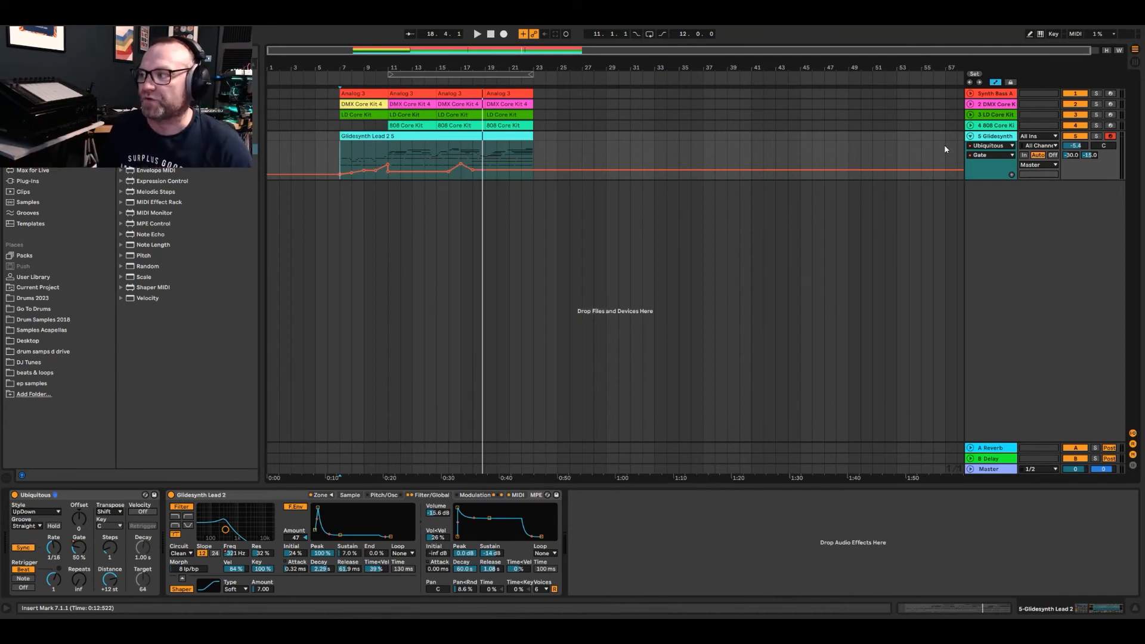
click(970, 137)
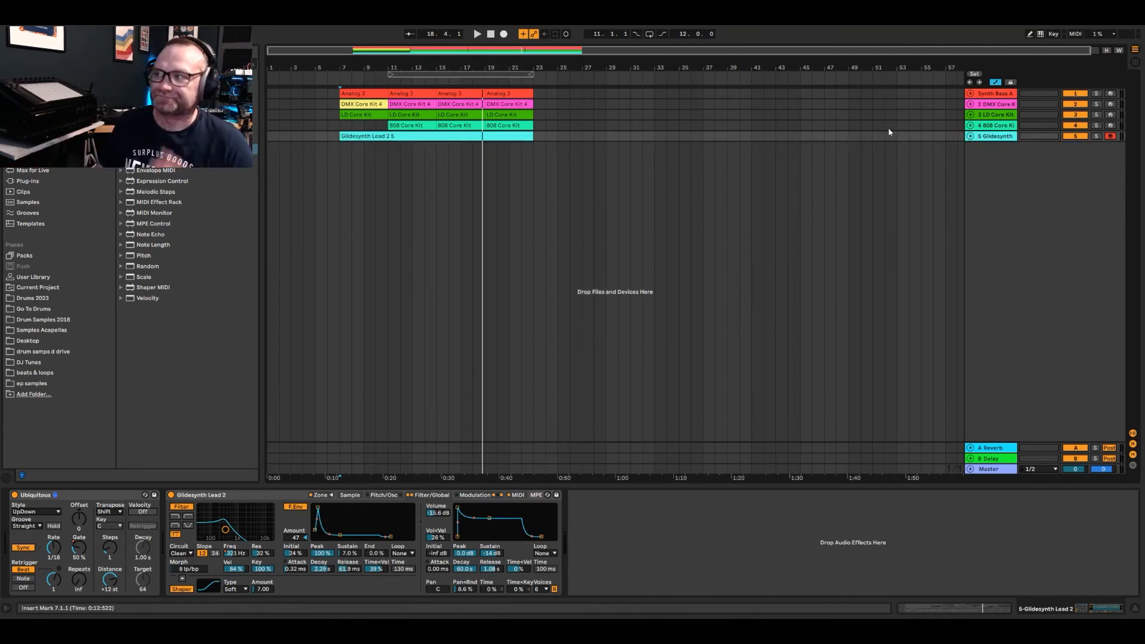
Step: Solo the Glidesynth Lead track and audition the arpeggiator's Swing 16 and Swing 32 grooves, returning to Straight
key(space)
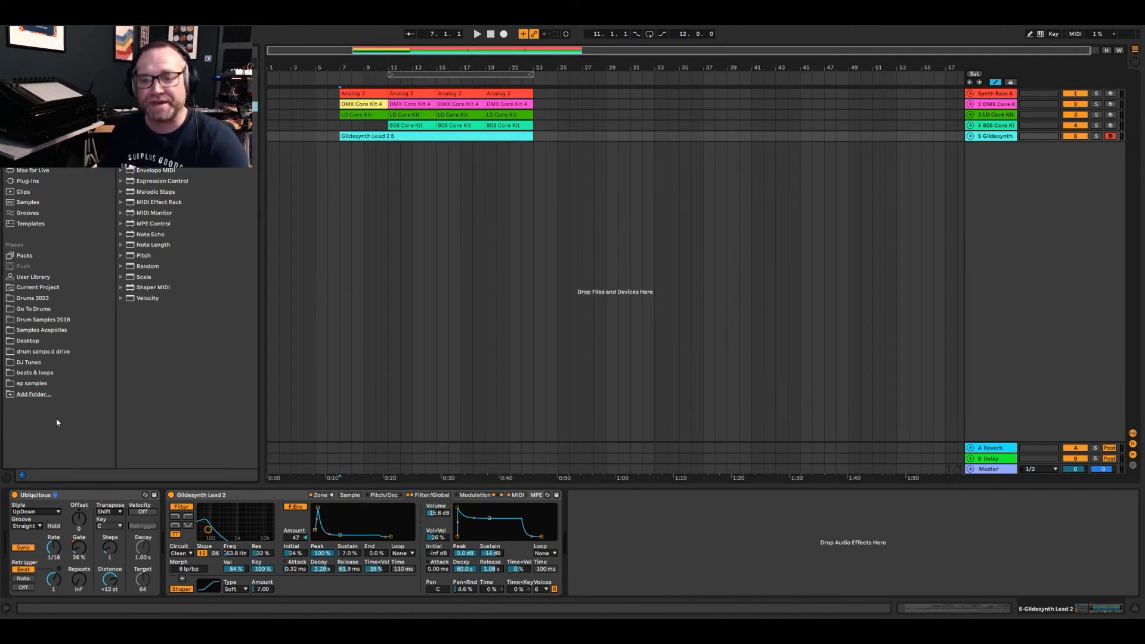
click(1097, 136)
click(37, 526)
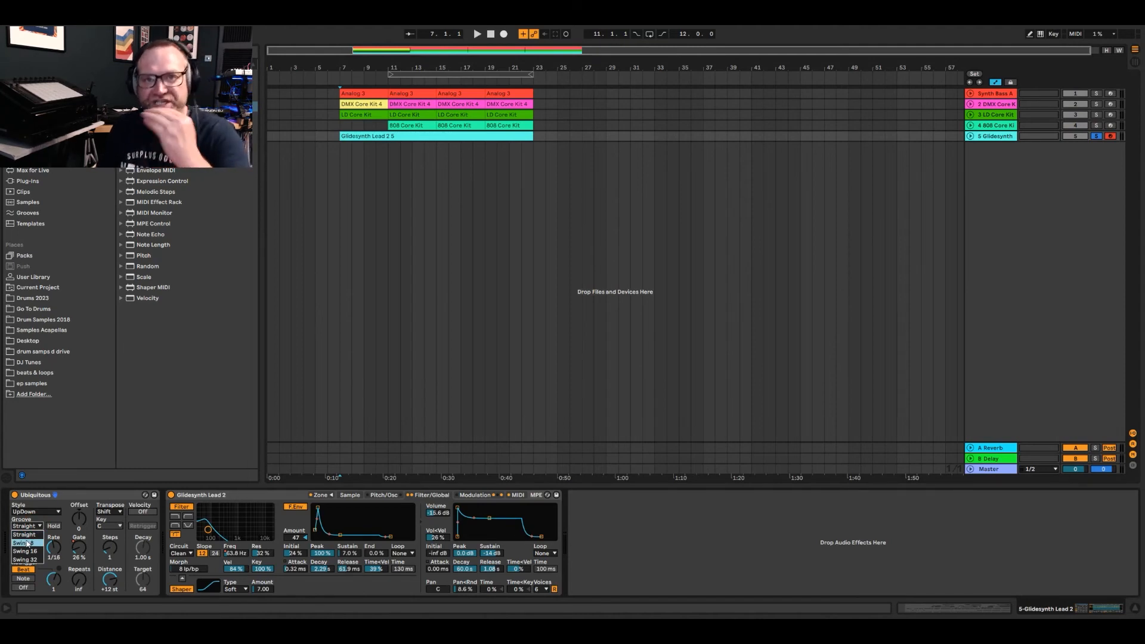
click(26, 552)
key(space)
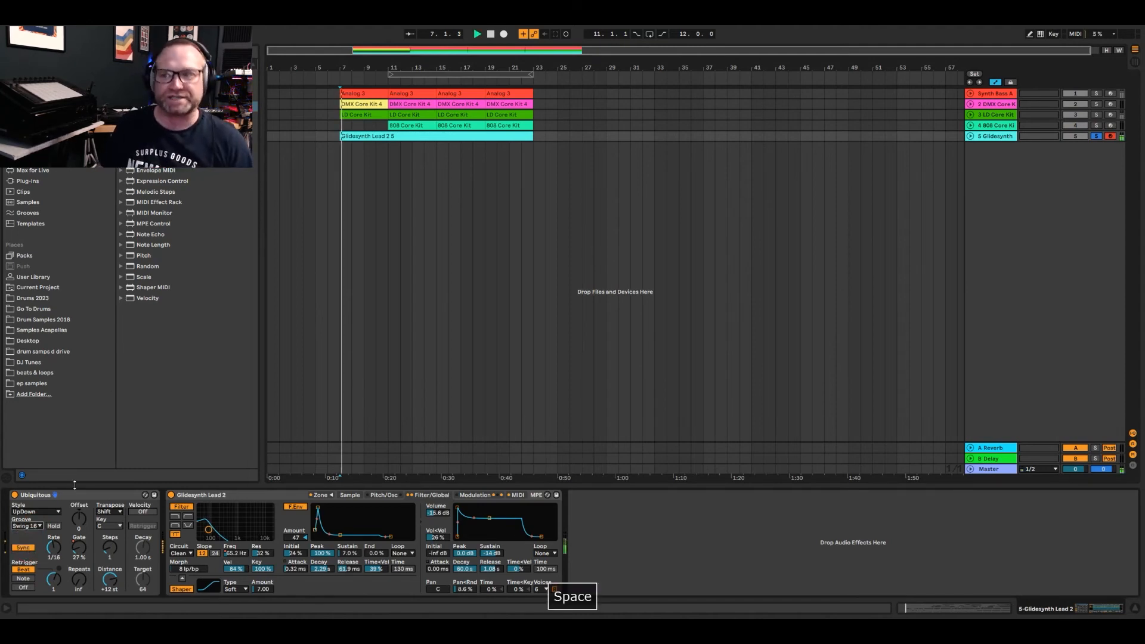
click(26, 526)
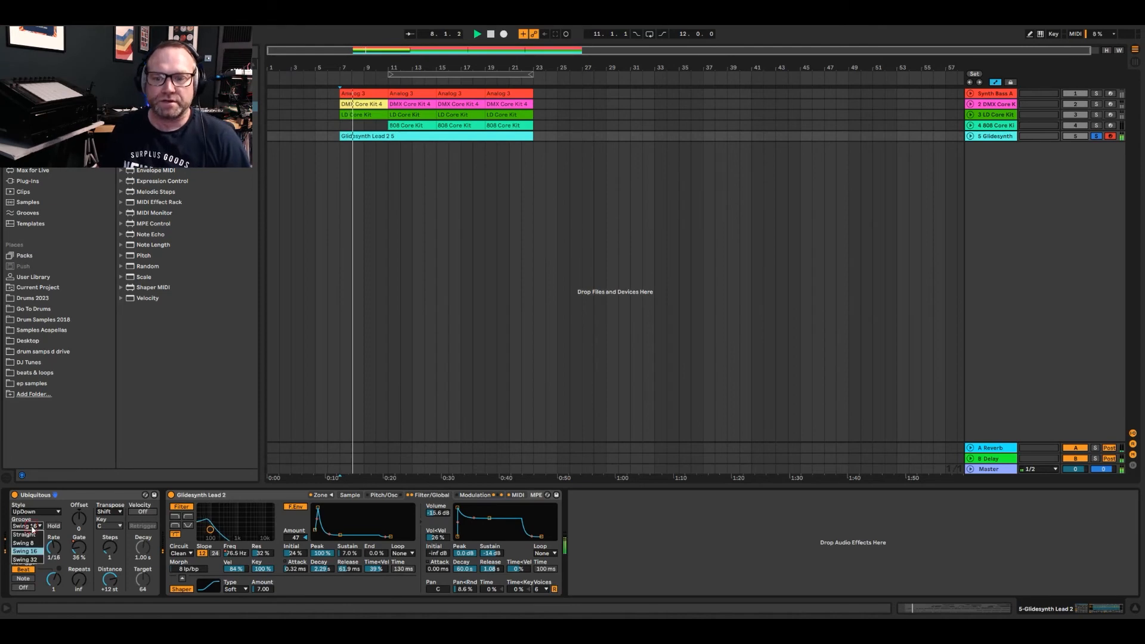
click(33, 561)
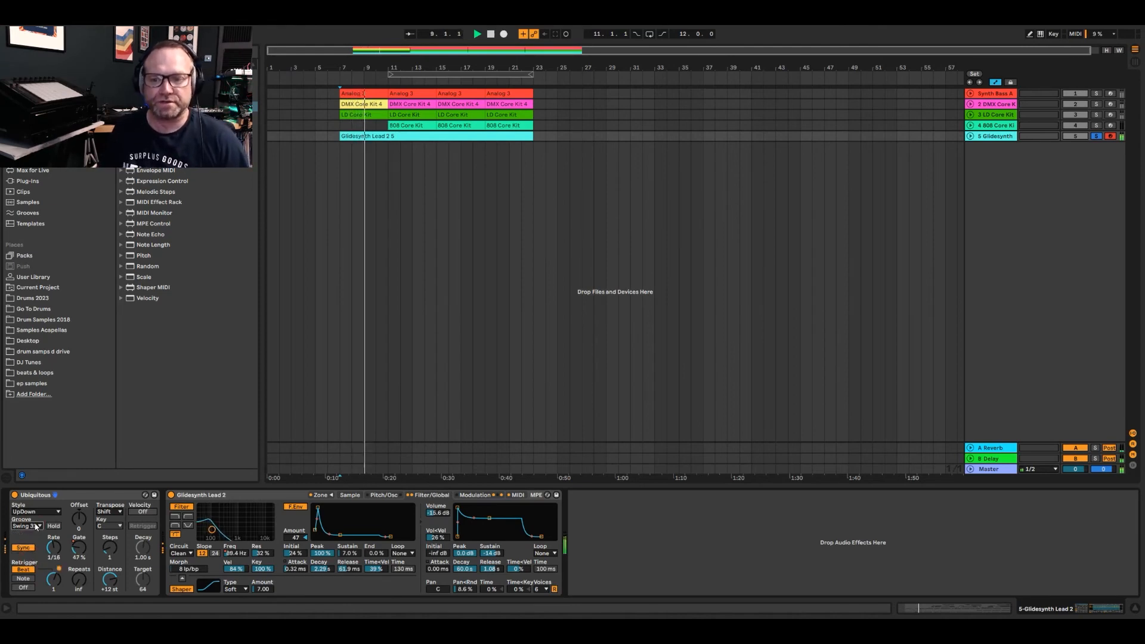
click(26, 526)
click(27, 528)
key(space)
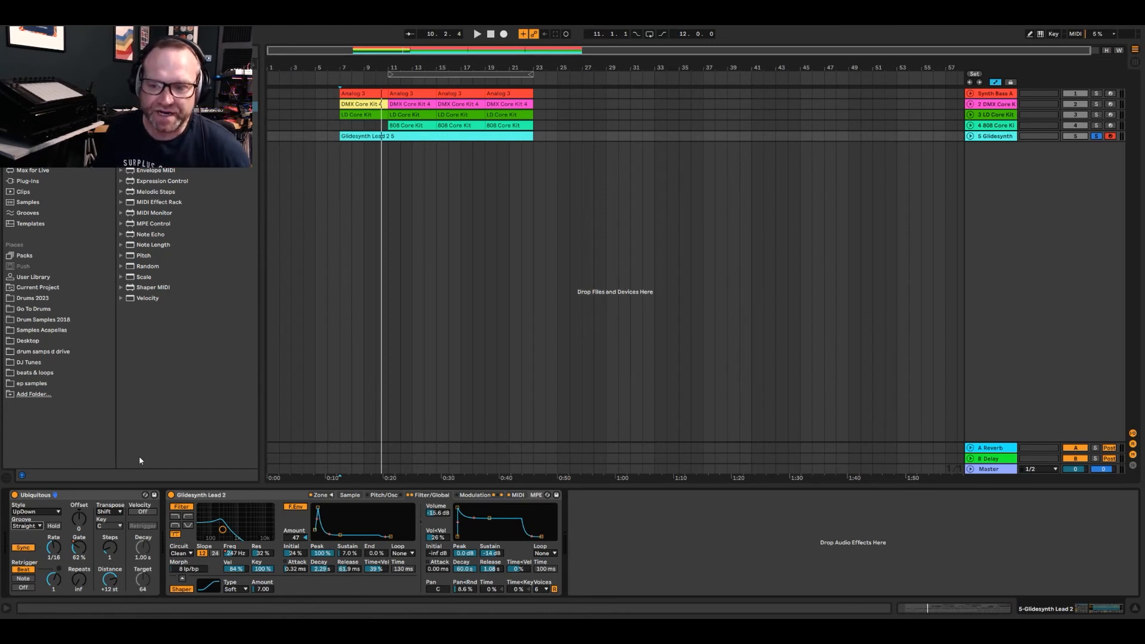
Step: Audition the arpeggiator's Minor transpose mode in the keys of C and D, returning to Shift and C
click(111, 526)
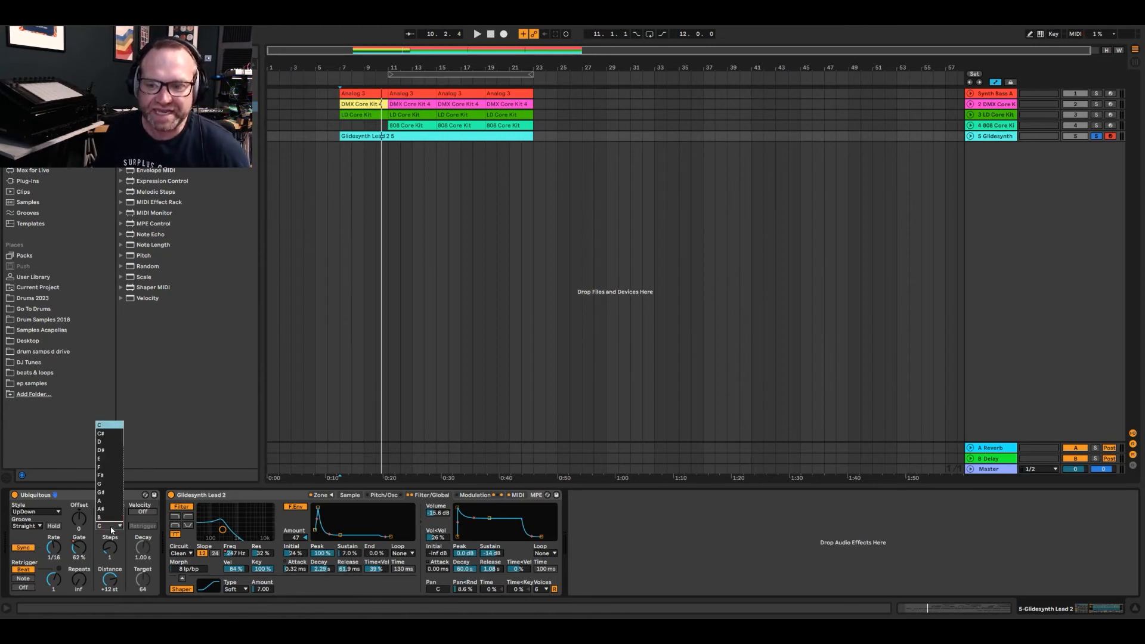
click(111, 530)
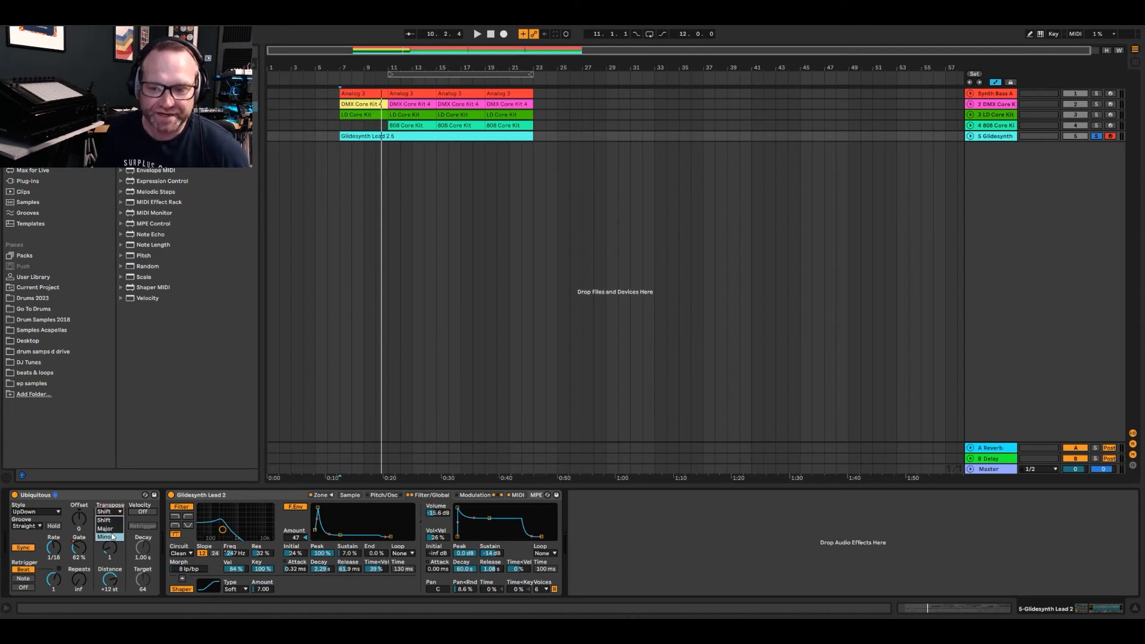
click(106, 536)
key(space)
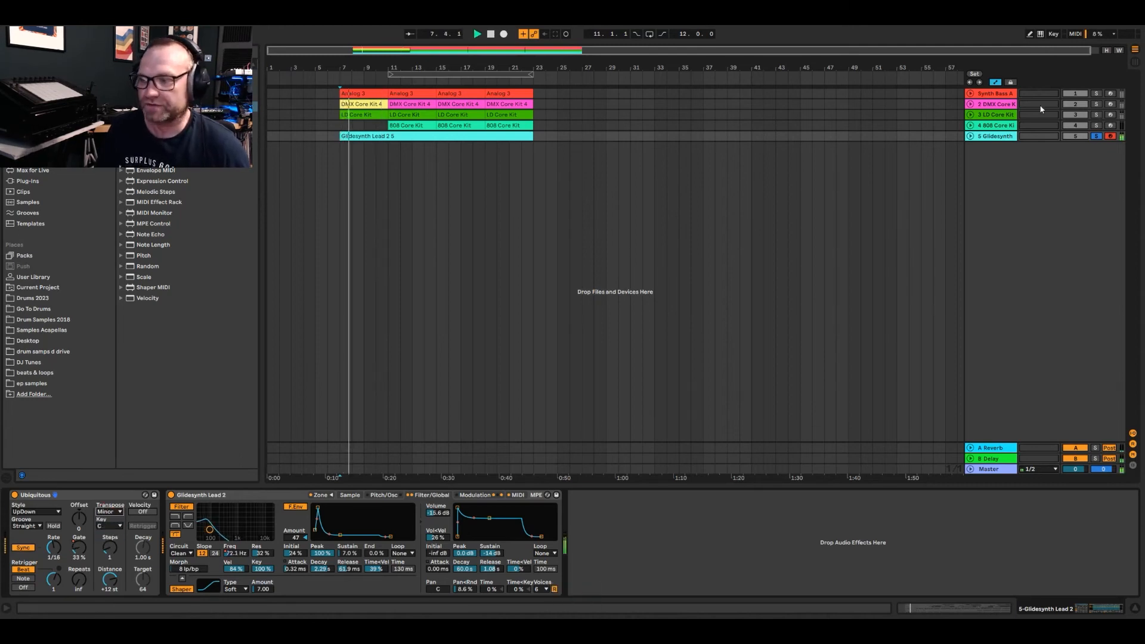
click(103, 525)
key(space)
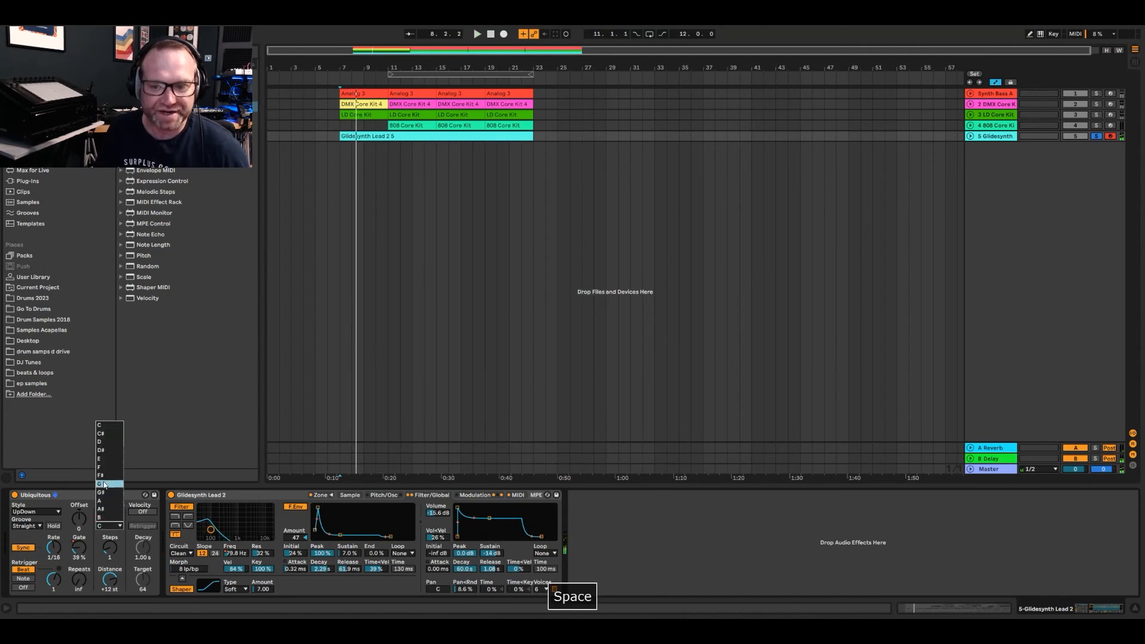
click(105, 442)
key(space)
key(space)
click(111, 526)
click(111, 425)
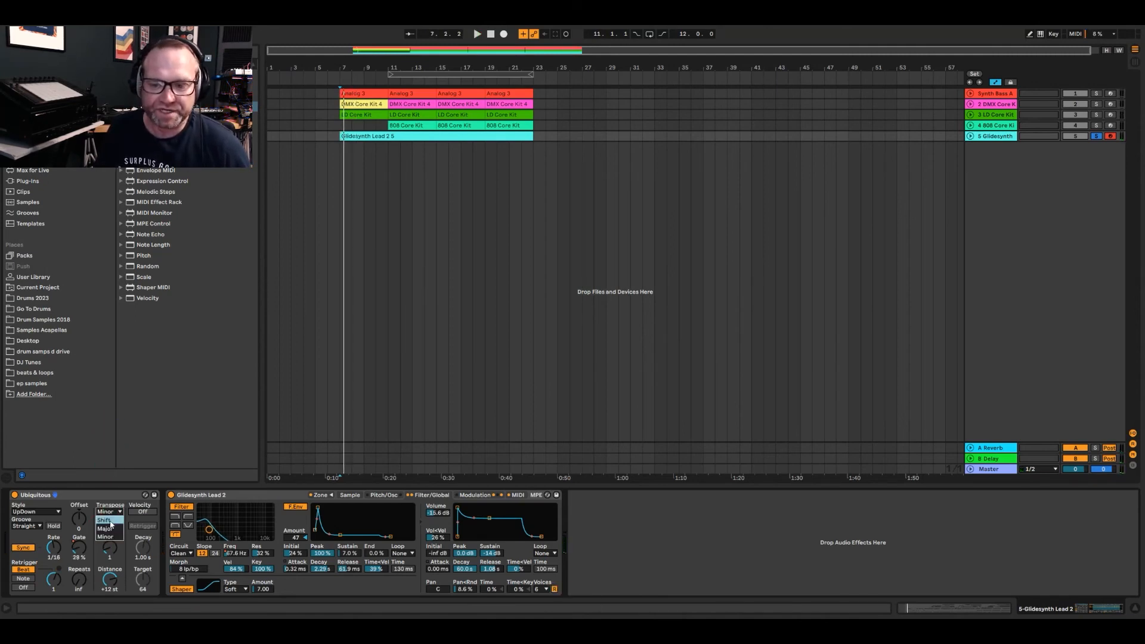
Step: Play the lead part and unsolo the Glidesynth Lead track to hear it with the bass and drums
key(space)
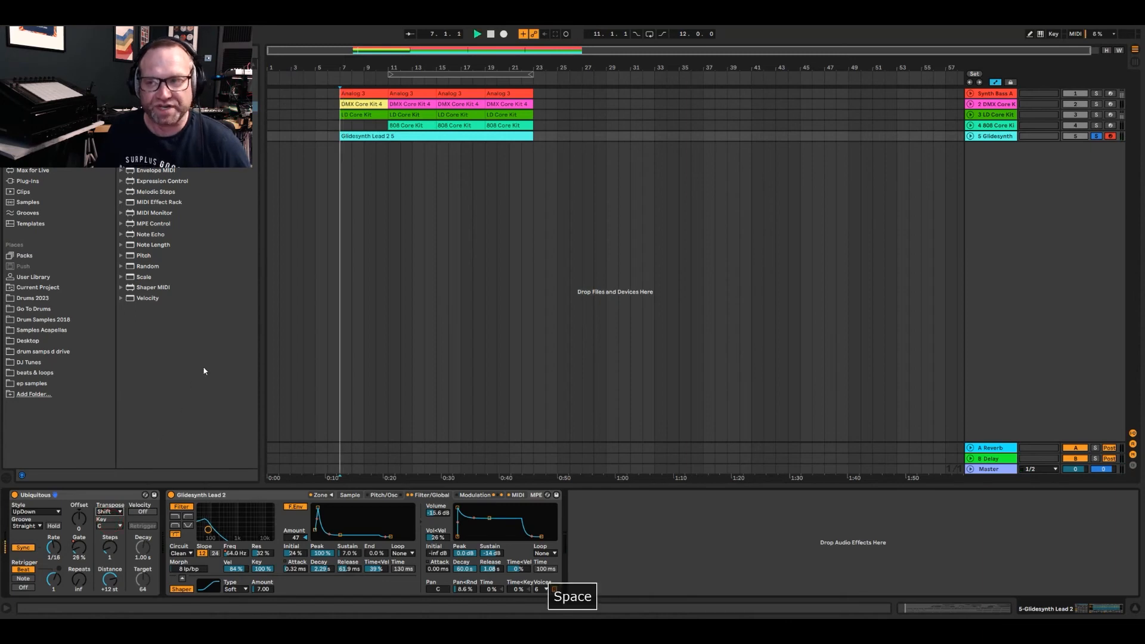
click(1096, 135)
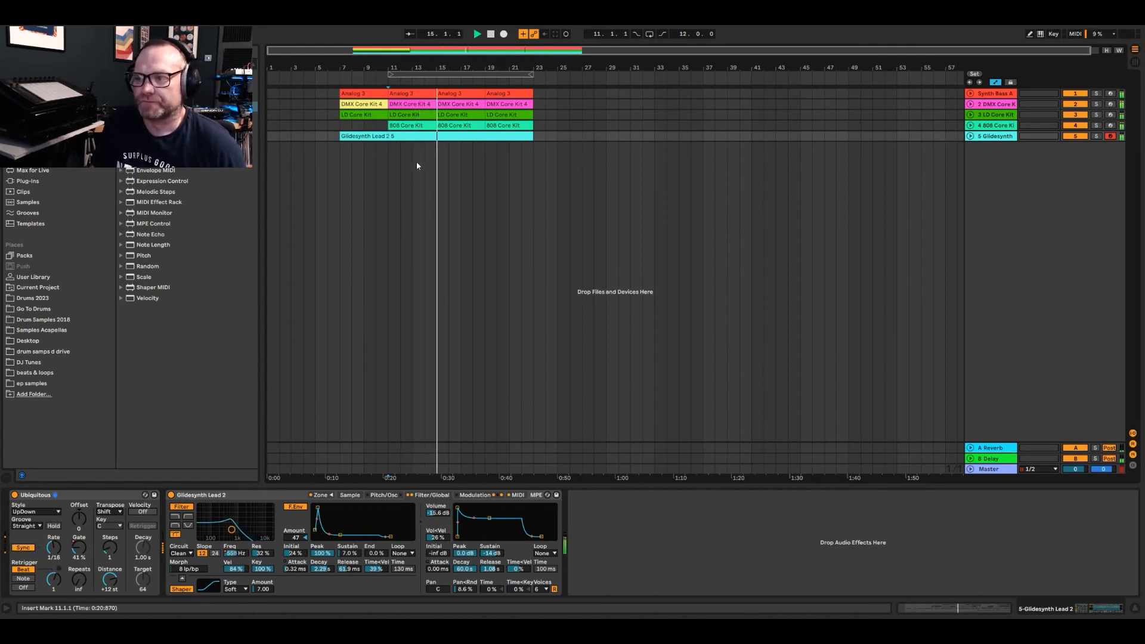
Step: Unfold the Glidesynth Lead track, stop playback and place the insert marker at bar 15
click(970, 136)
key(space)
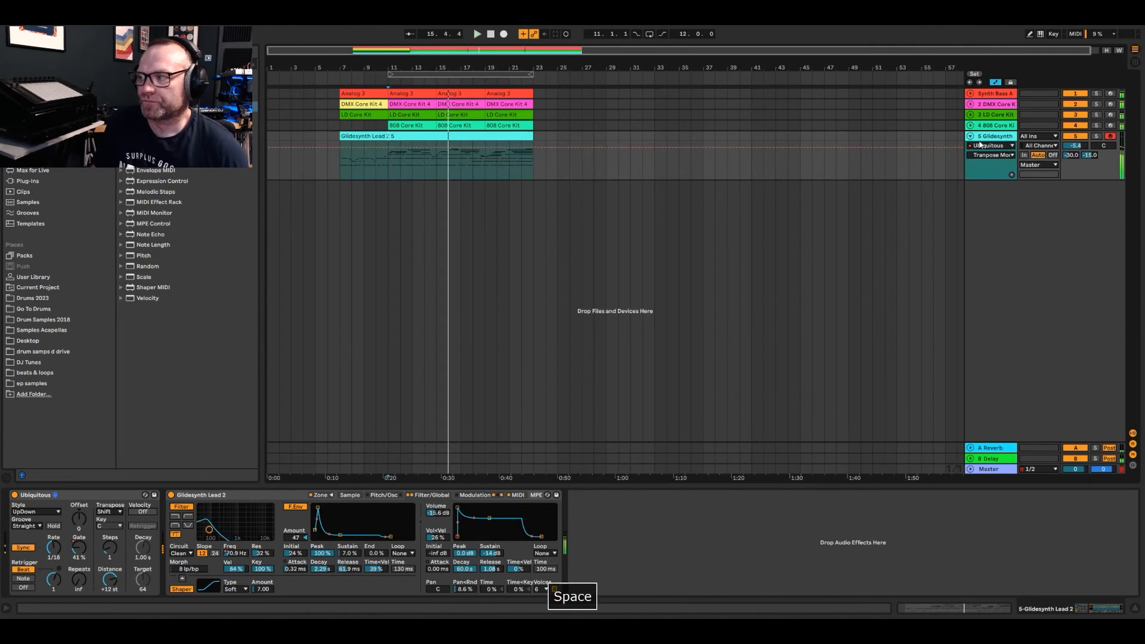
click(443, 170)
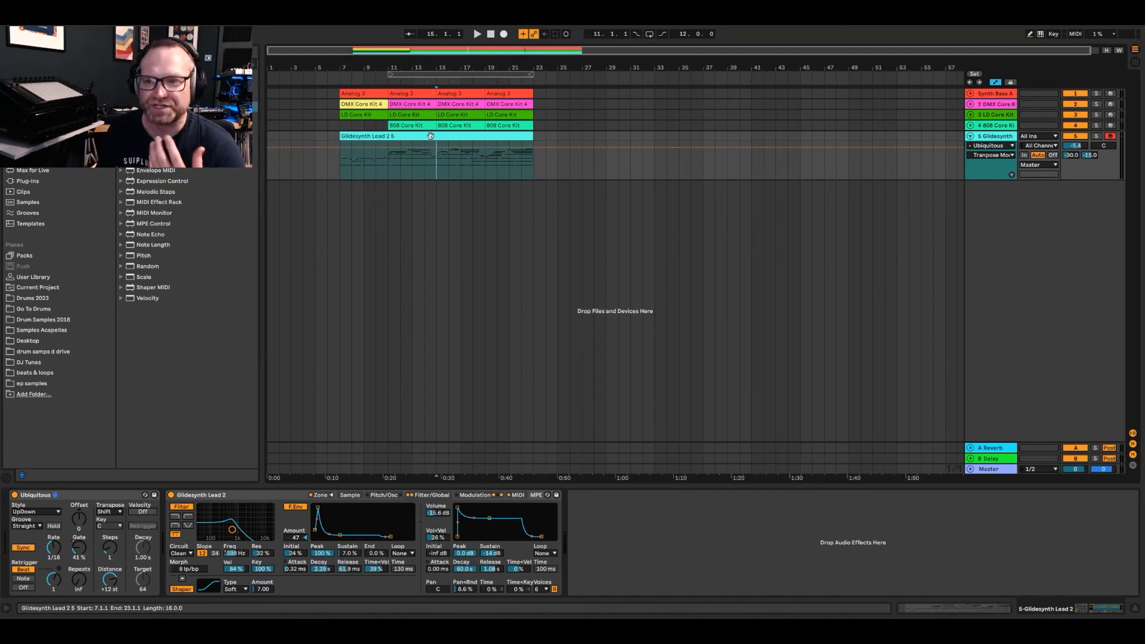
Step: Audition Sampler's Synth Lead presets, including Dark Thought Lead, No 303 FM 2 Lead and Good Old Vintage Phat 2 Lead, and collapse the folder
click(34, 138)
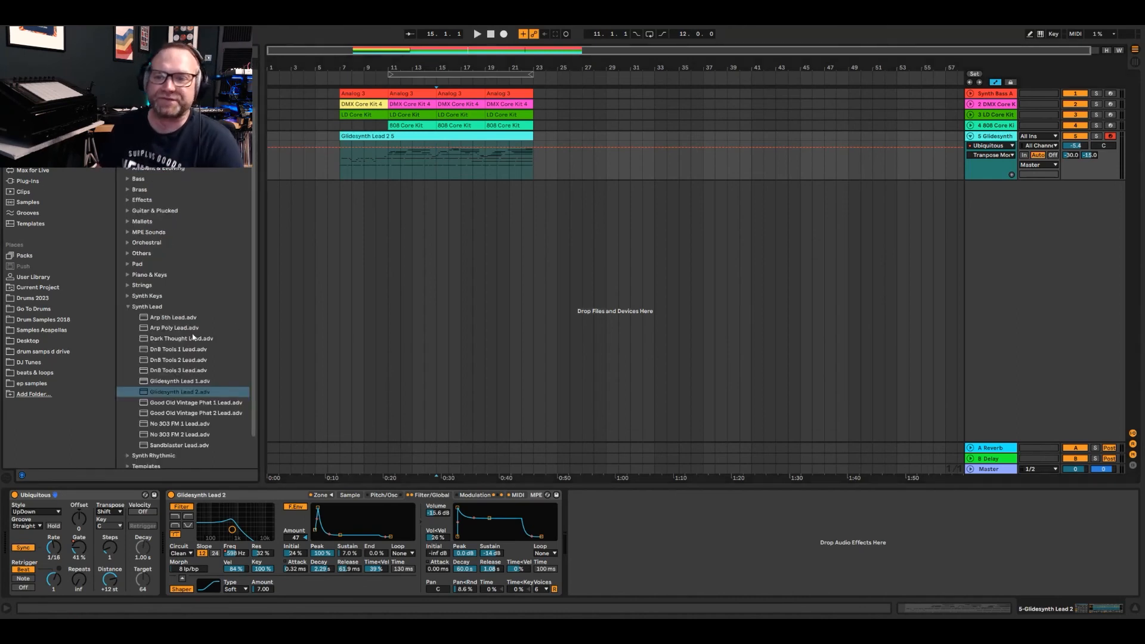
click(168, 328)
click(168, 318)
click(170, 338)
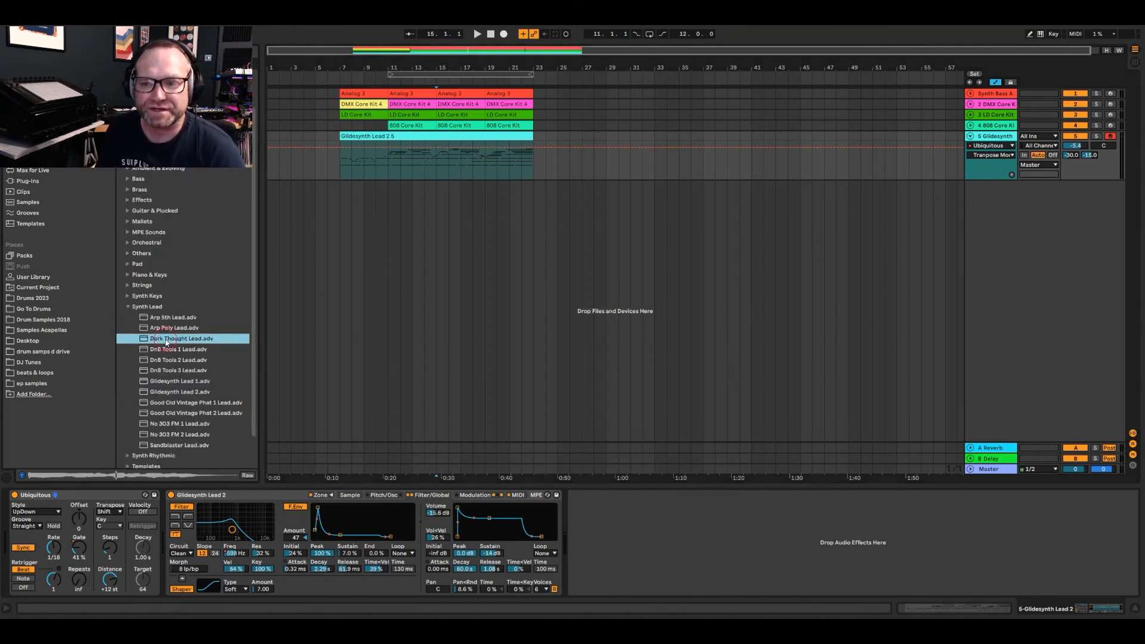
click(171, 360)
click(173, 434)
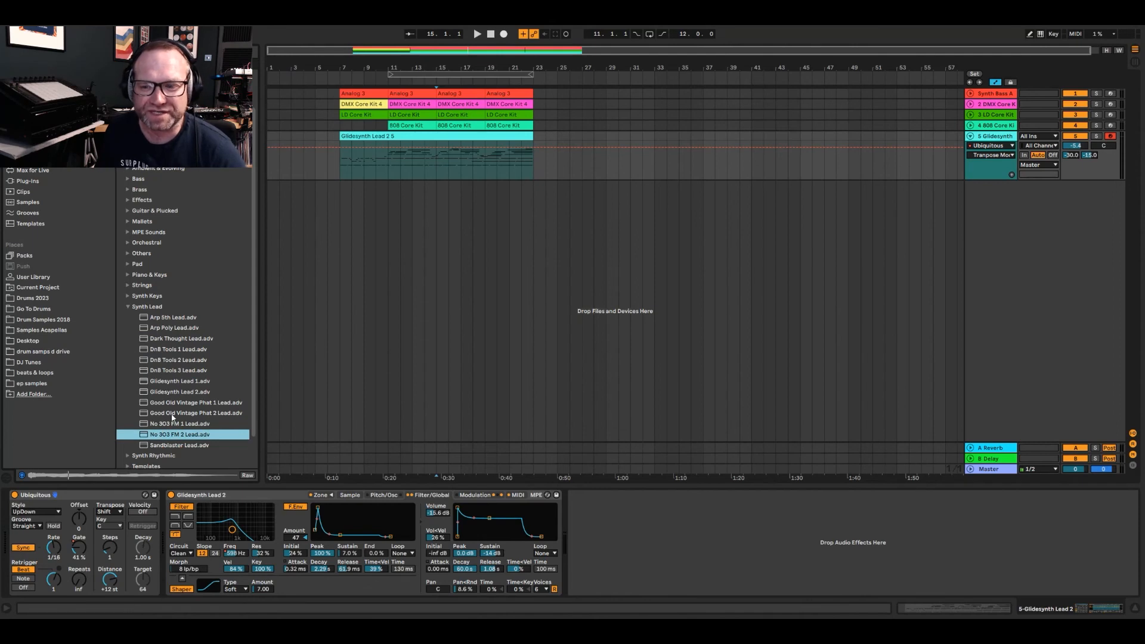
click(173, 413)
key(space)
click(133, 307)
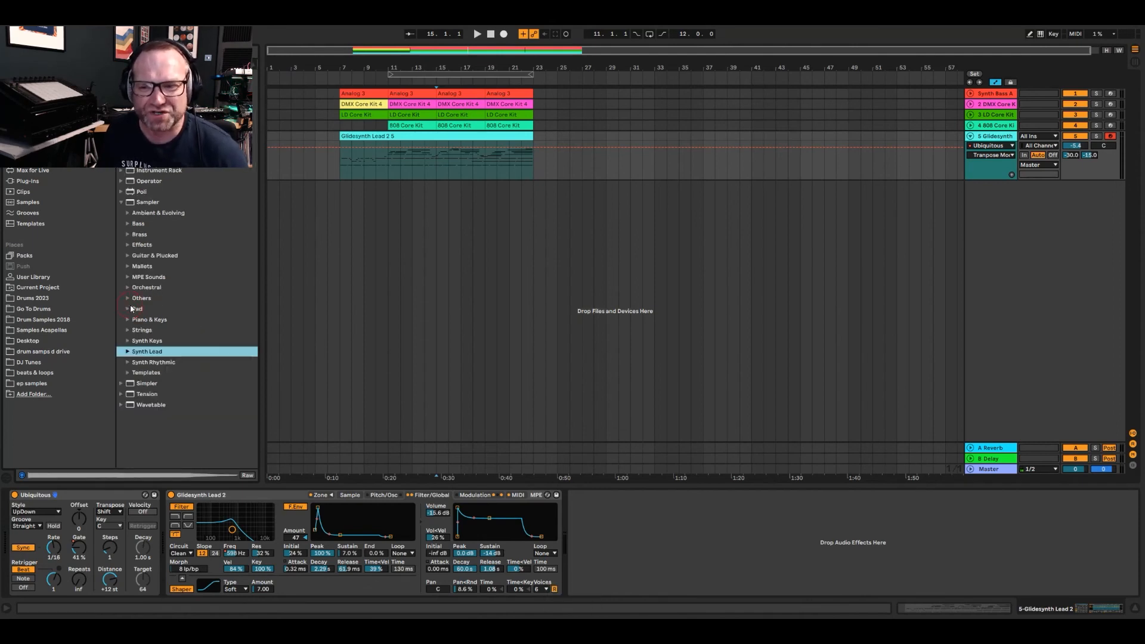
Step: Audition presets in Sampler's Bass folder, including Electric Bass Open, and collapse the Sampler list
click(131, 225)
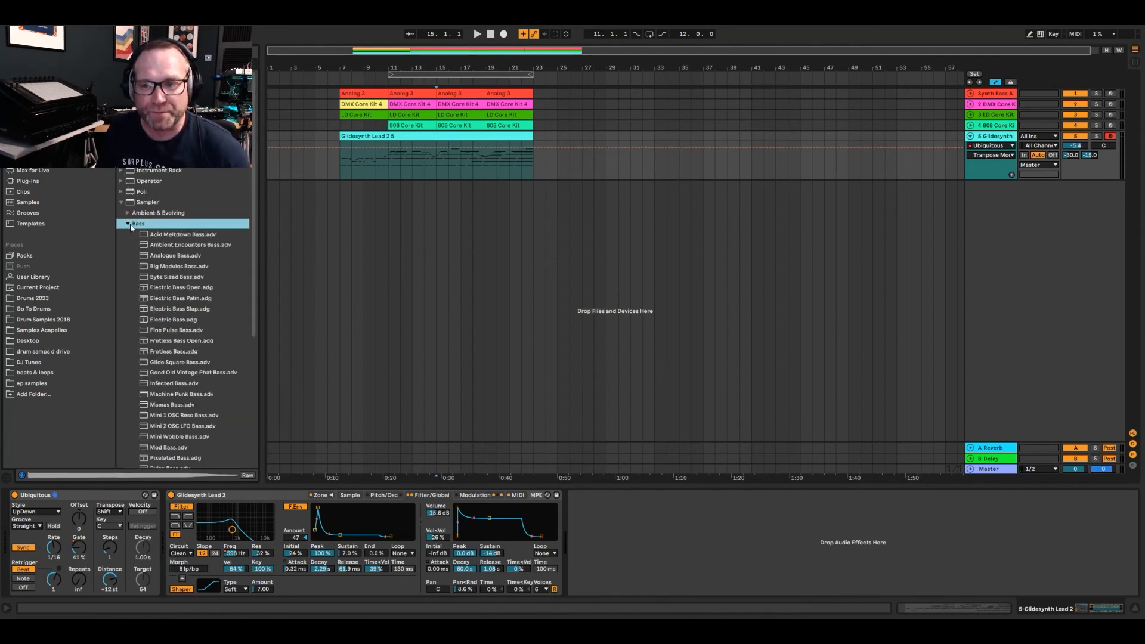
click(173, 319)
click(173, 288)
key(space)
scroll(177, 360, down, 6)
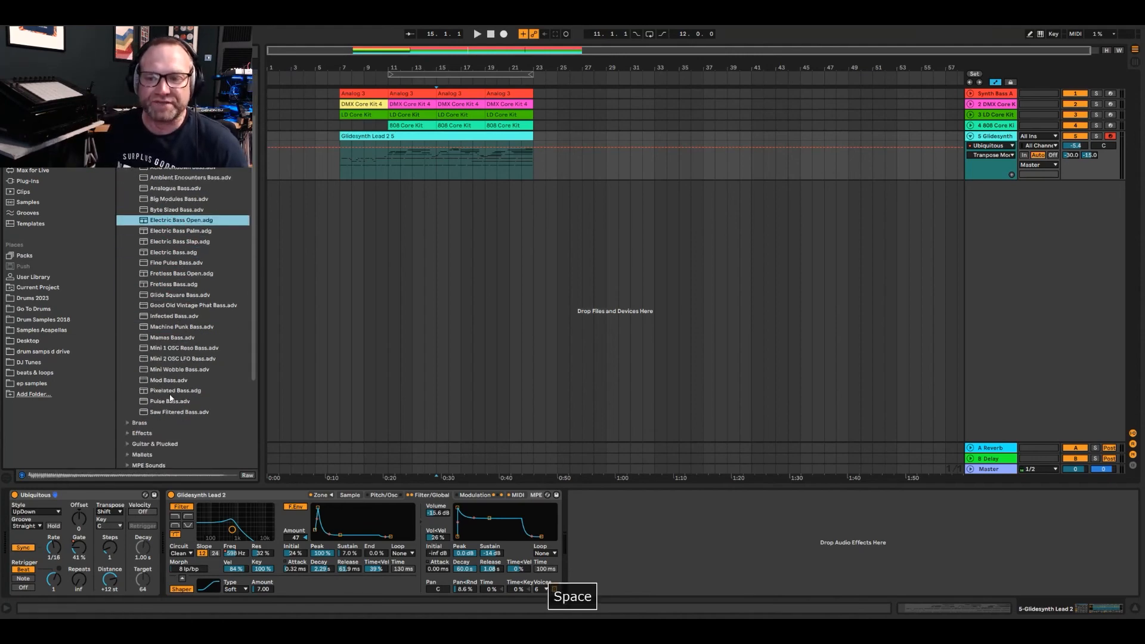
click(174, 346)
scroll(170, 352, up, 2)
scroll(170, 352, up, 6)
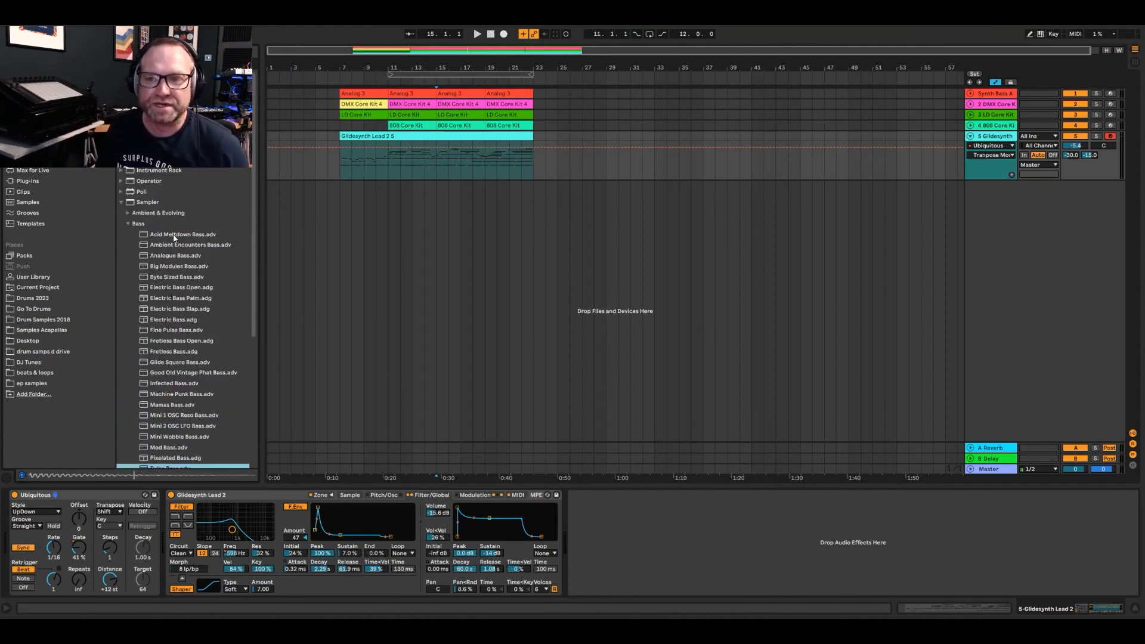
key(space)
click(121, 203)
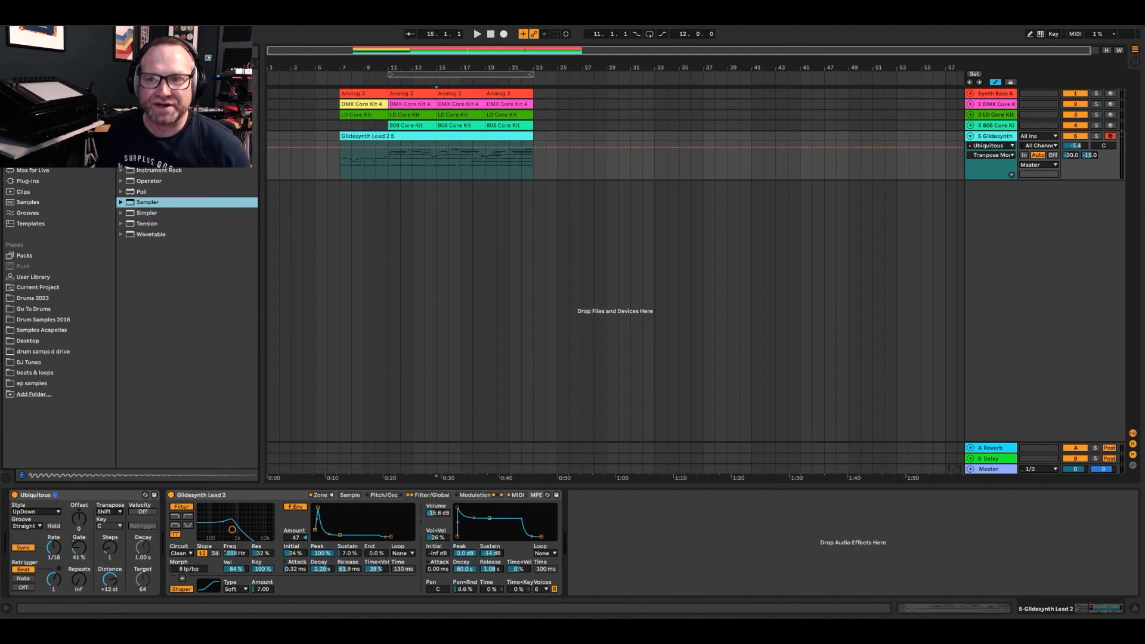
Step: Browse another bass preset folder and audition sounds such as Pencil Pusher, Sponge Feelz and Space Drone Bass
key(Right)
key(Left)
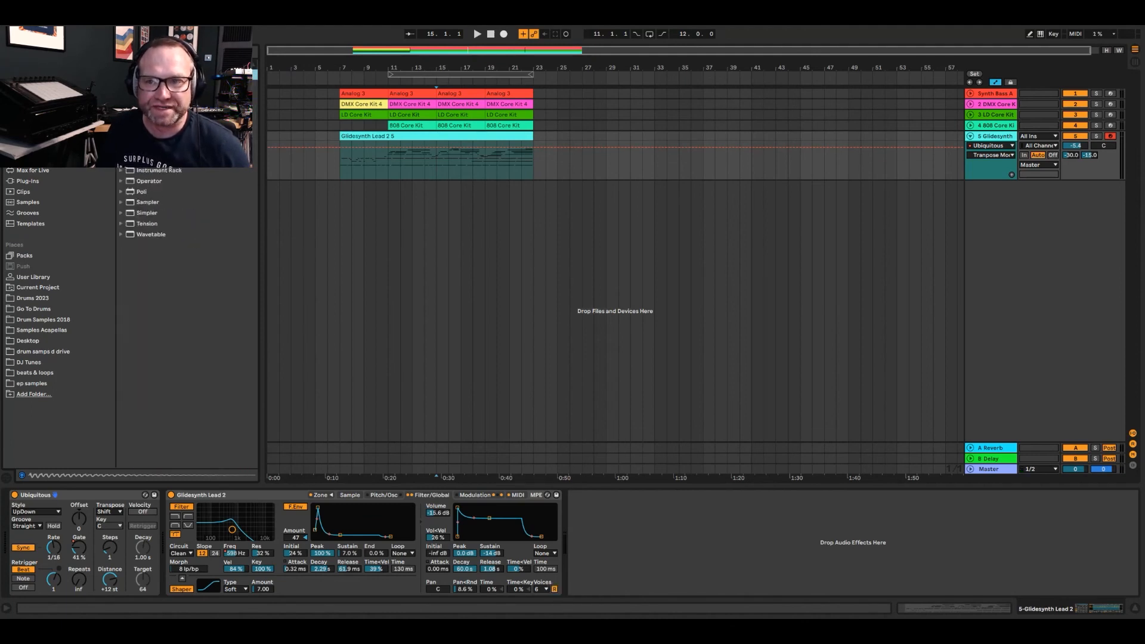
key(Right)
key(Down)
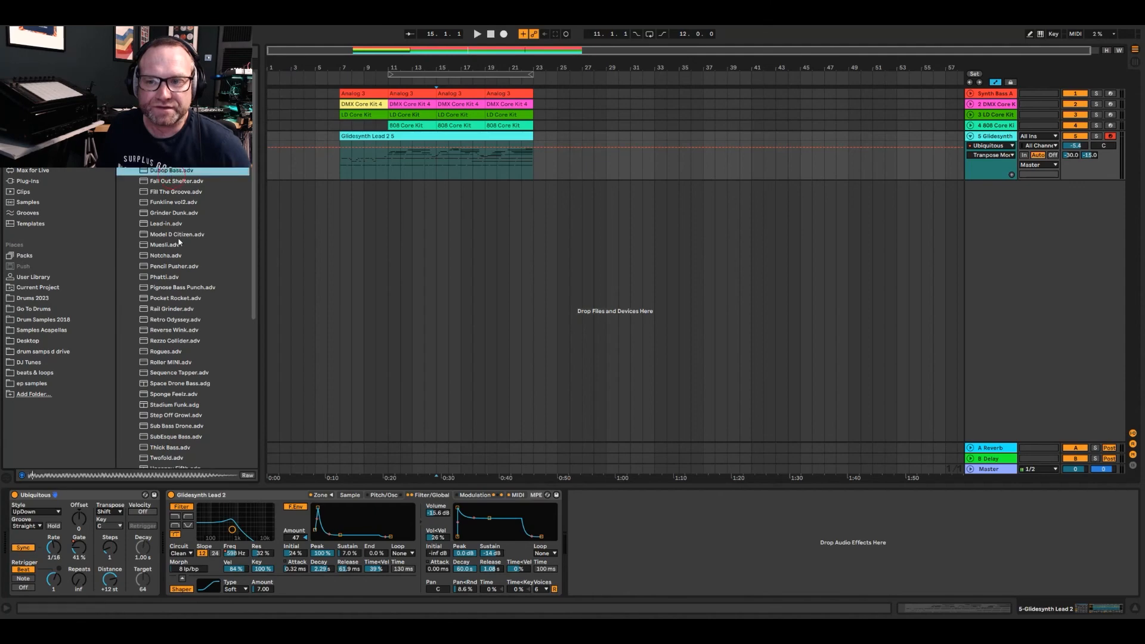
click(173, 266)
key(space)
click(175, 383)
scroll(174, 385, down, 3)
click(174, 382)
click(173, 336)
click(172, 306)
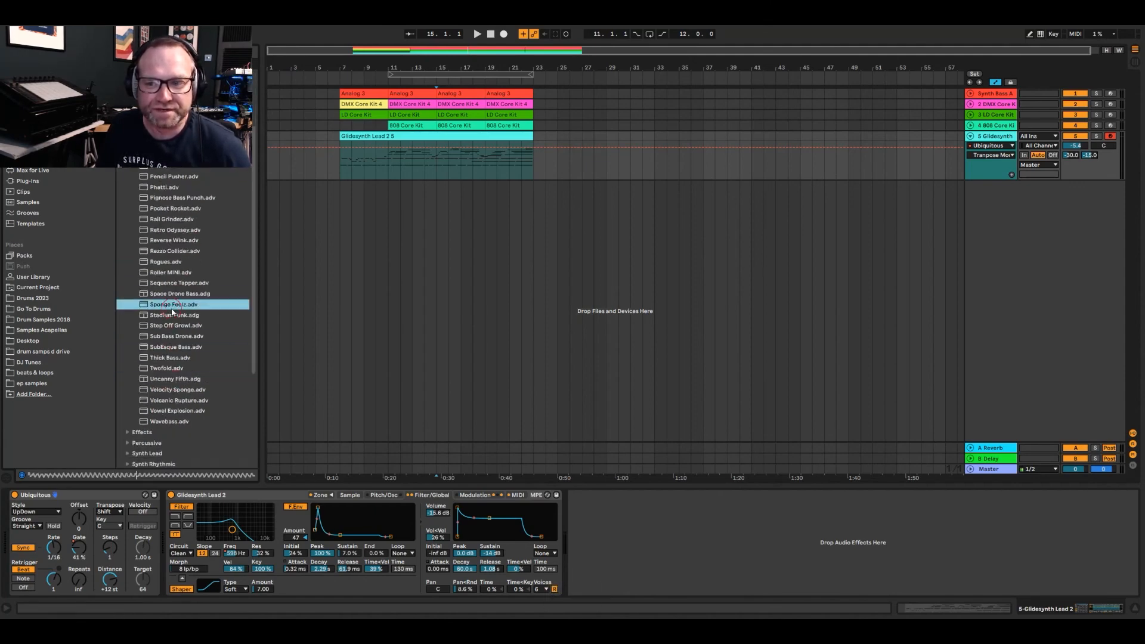
click(172, 294)
key(space)
scroll(170, 275, up, 3)
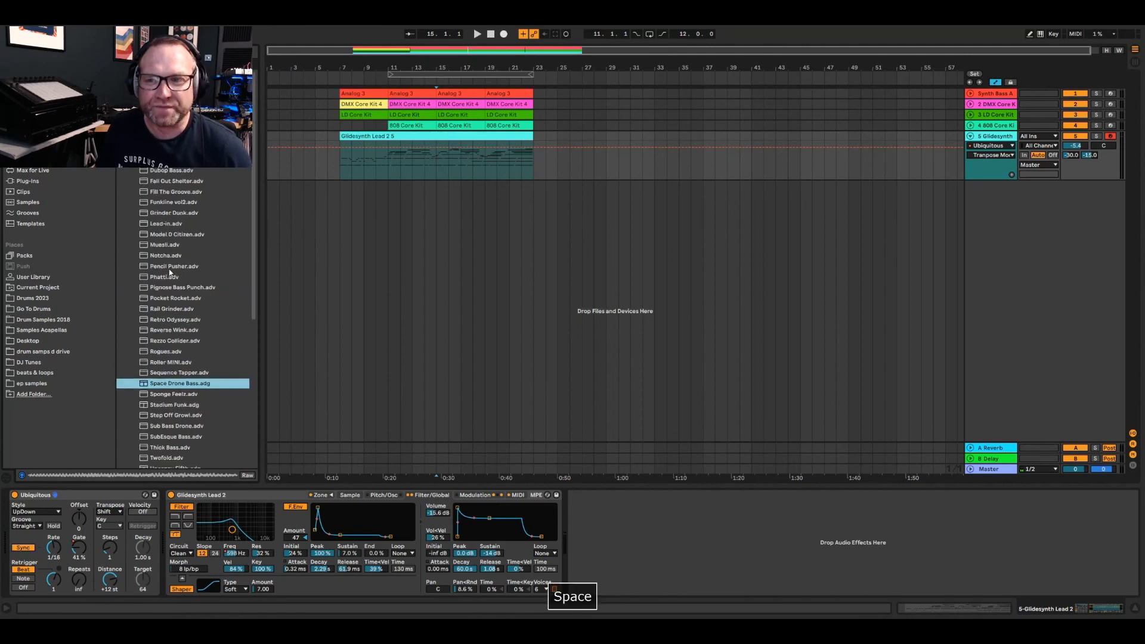
click(127, 164)
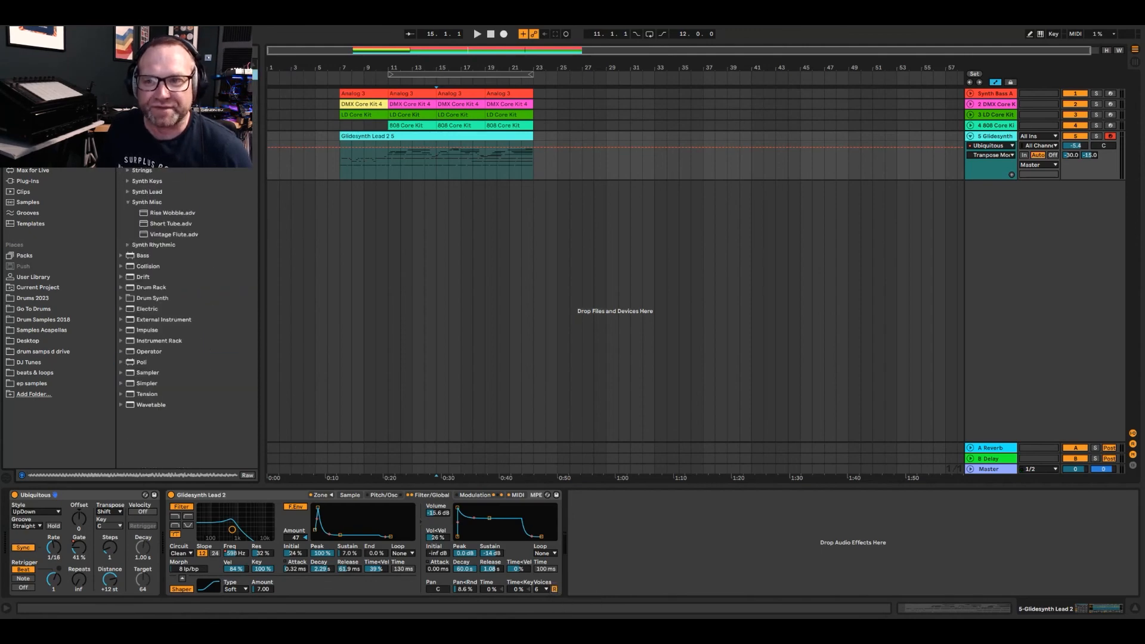
Step: Try the Saw Filter Bass preset in place of Glidesynth Lead 2 during playback, and undo the swap
click(143, 256)
scroll(157, 353, down, 5)
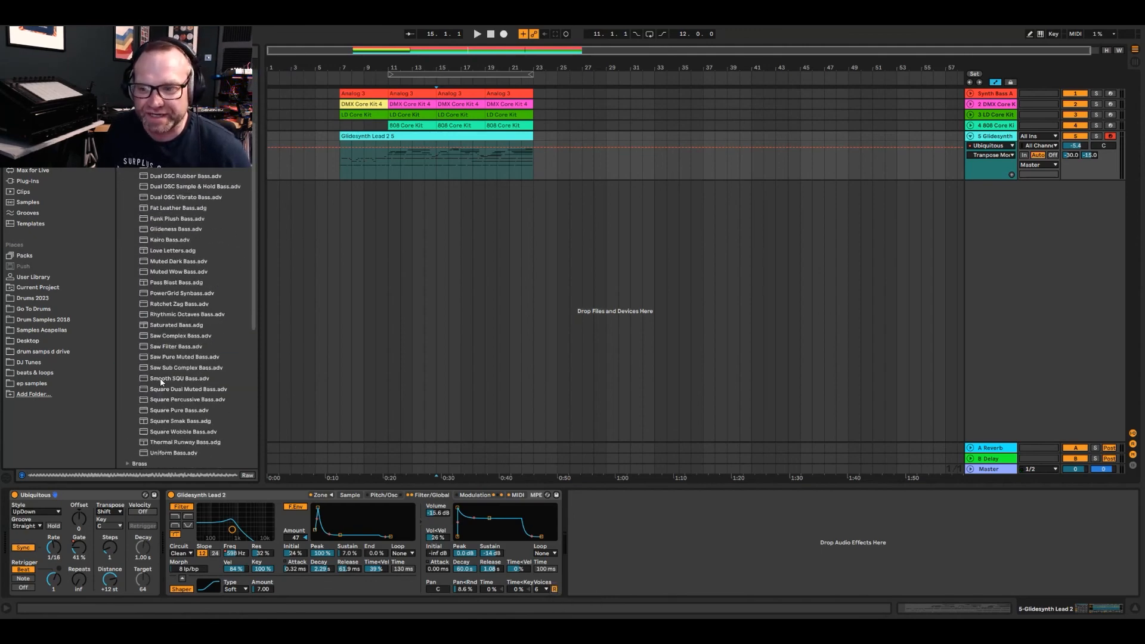
click(168, 348)
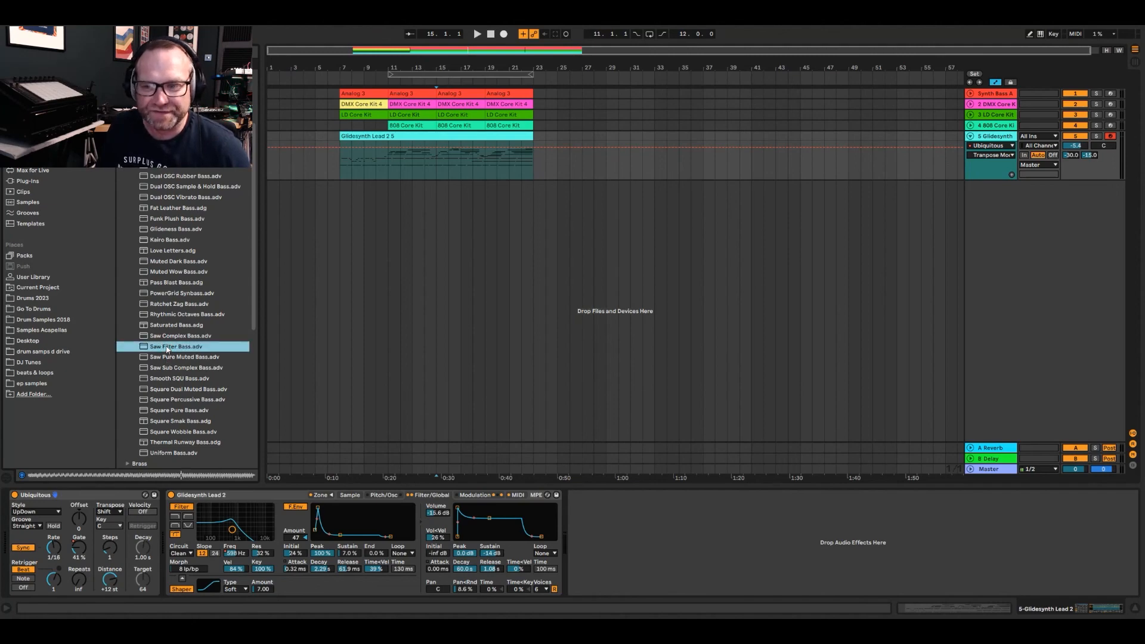
click(277, 508)
drag(276, 503, 261, 507)
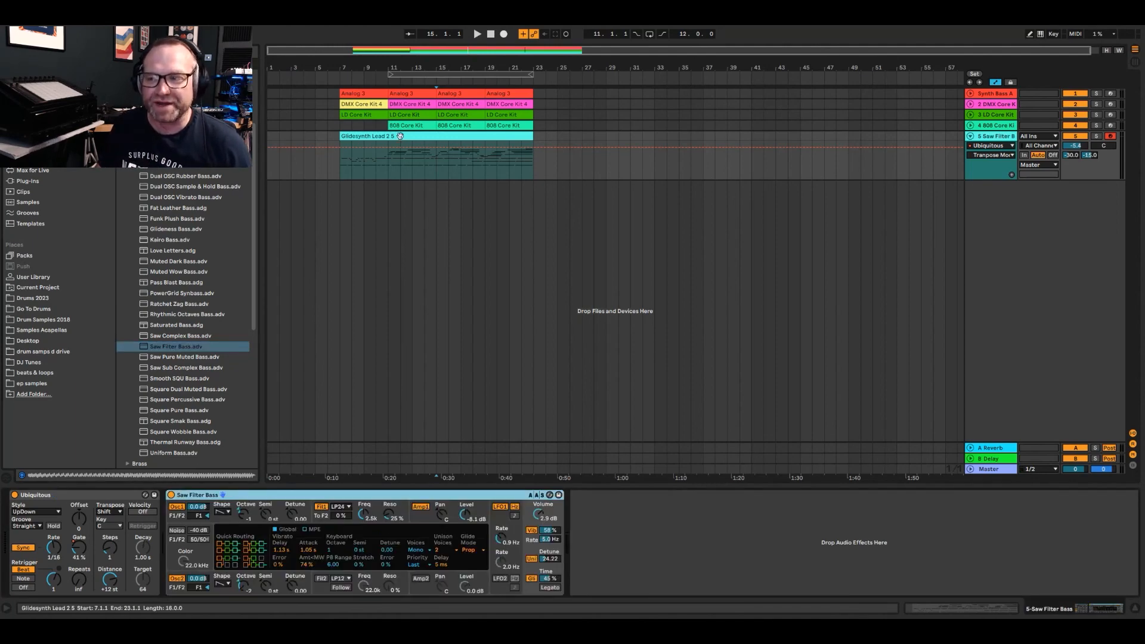
key(space)
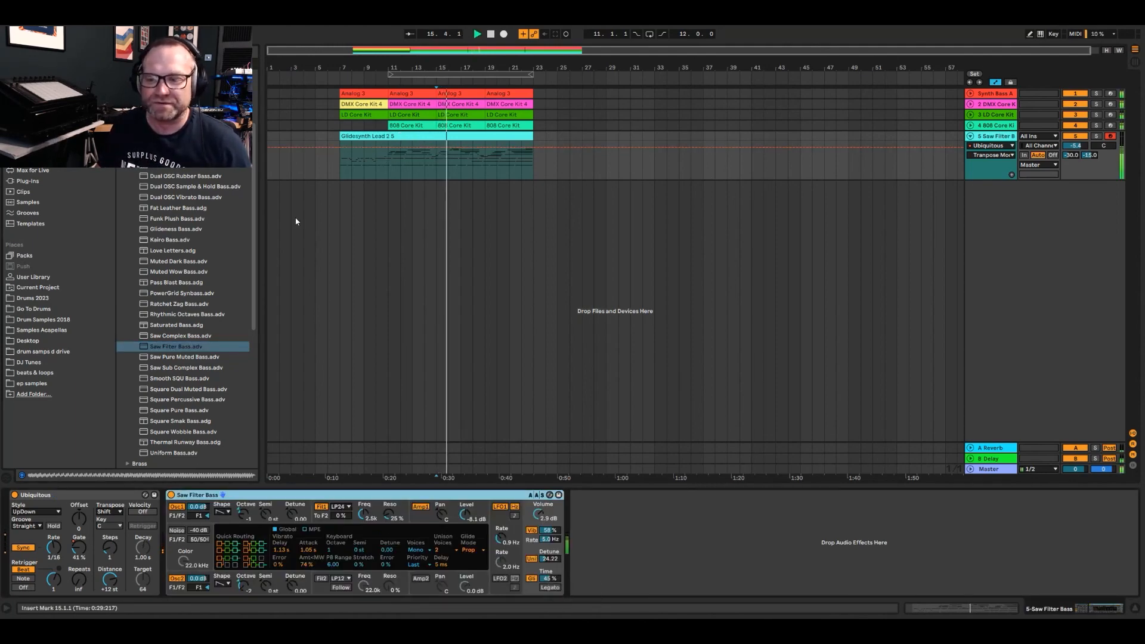
key(ctrl+z)
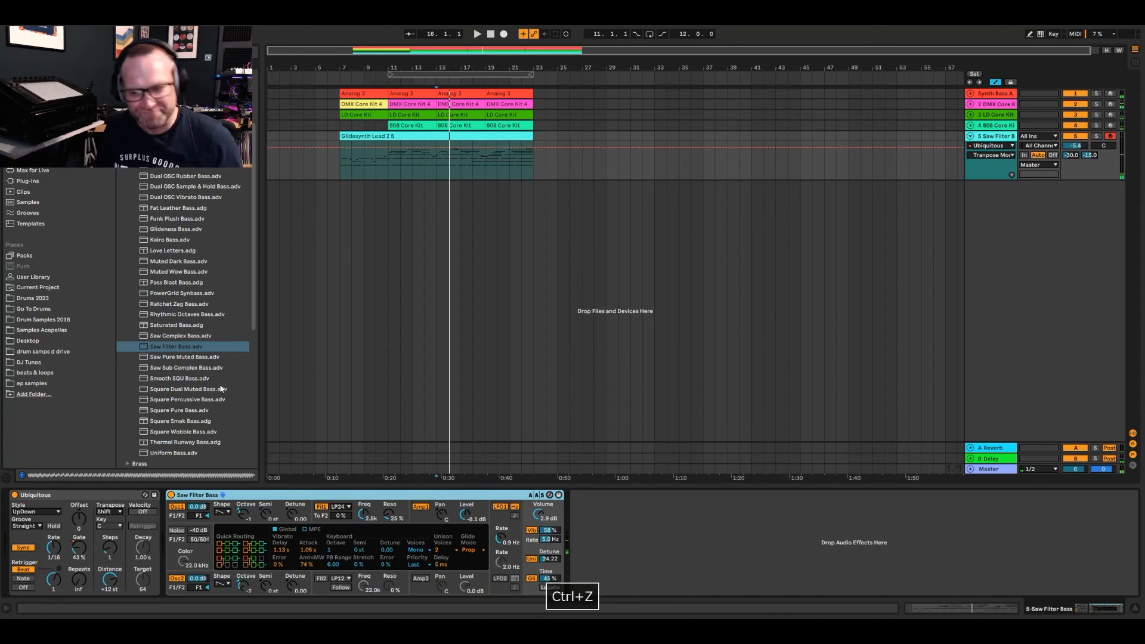
Step: Audition more presets in the same bass folder, from Muted Dark Bass and Dual OSC Sample & Hold Bass to Square Pure Bass
click(174, 261)
click(179, 207)
click(182, 188)
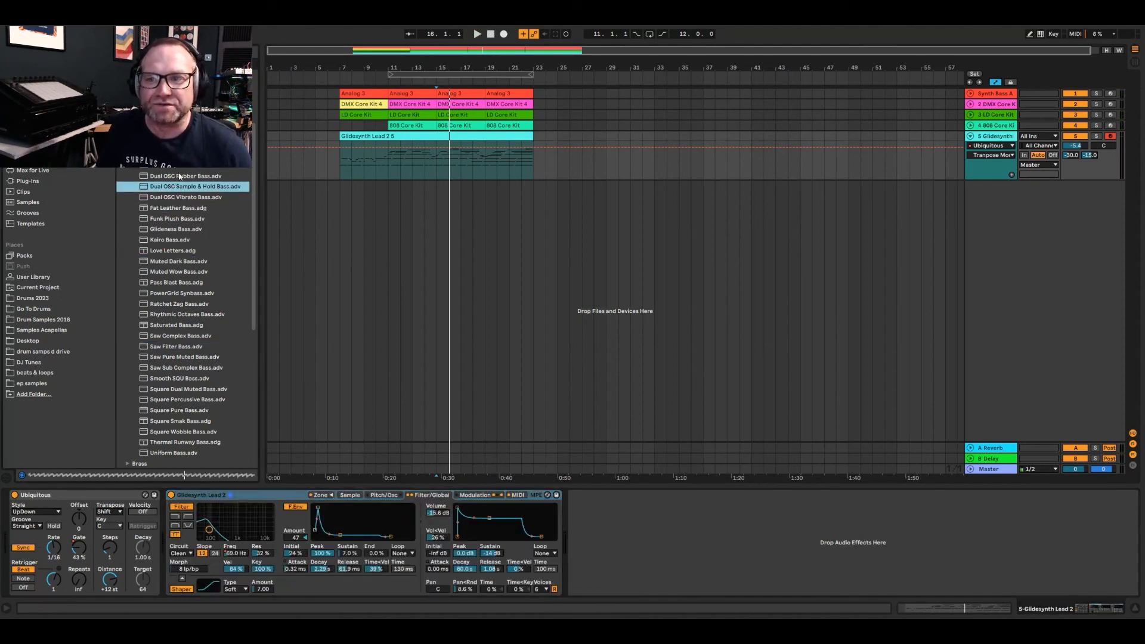
scroll(179, 323, down, 3)
click(164, 292)
click(165, 302)
click(167, 312)
click(169, 333)
click(167, 376)
click(167, 354)
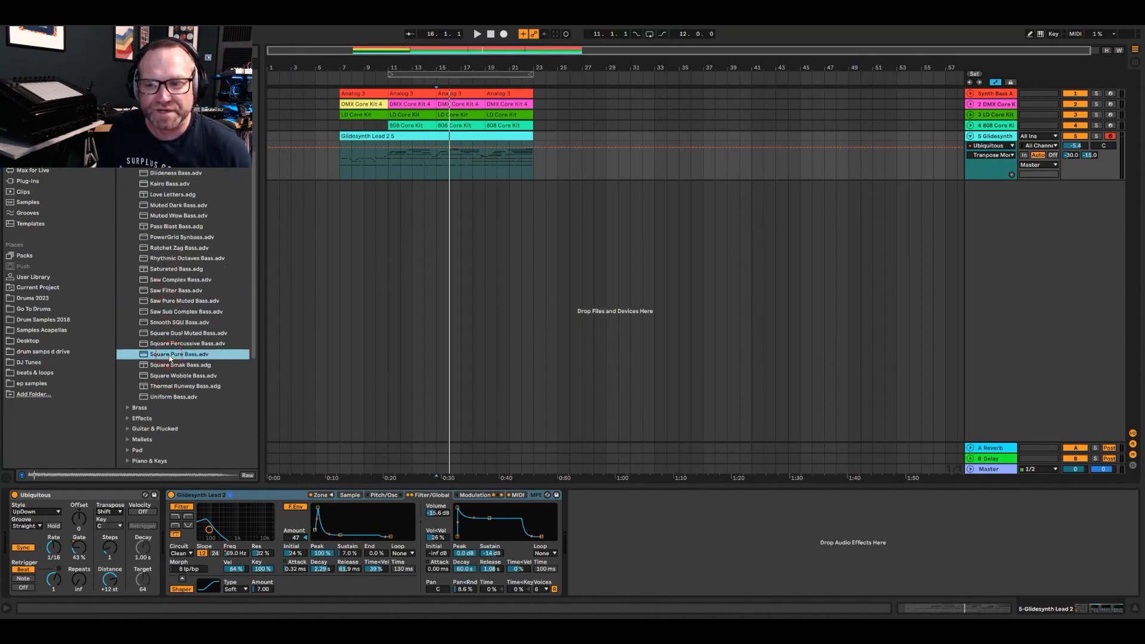
Step: Replace Glidesynth Lead 2 with the Square Pure Bass preset and play the arrangement from bar 15
key(space)
drag(240, 488, 251, 501)
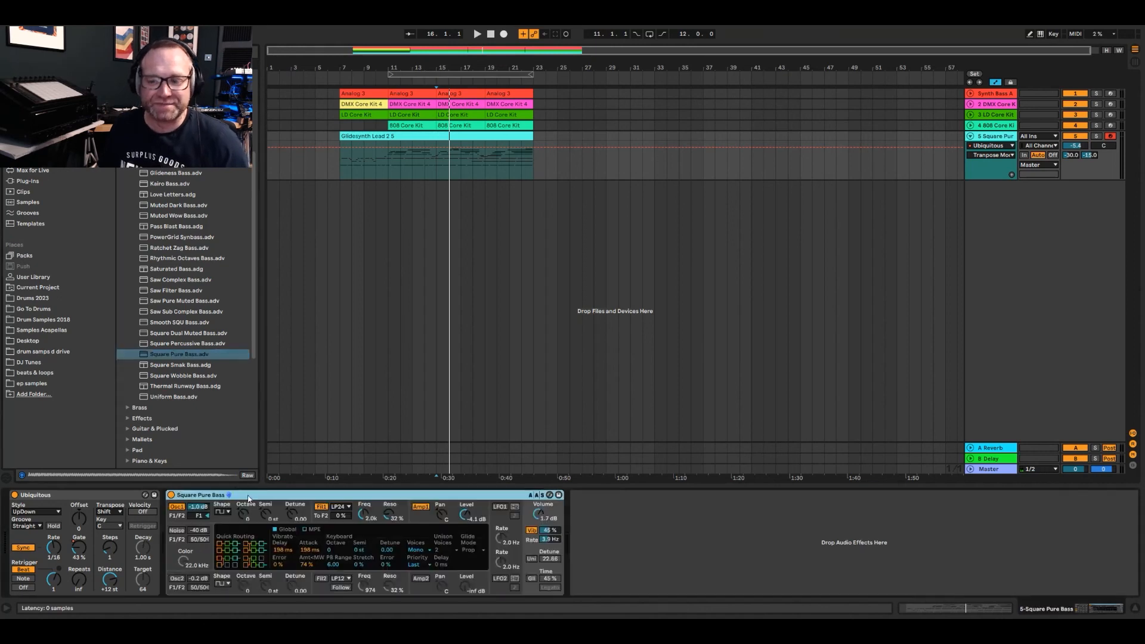
key(space)
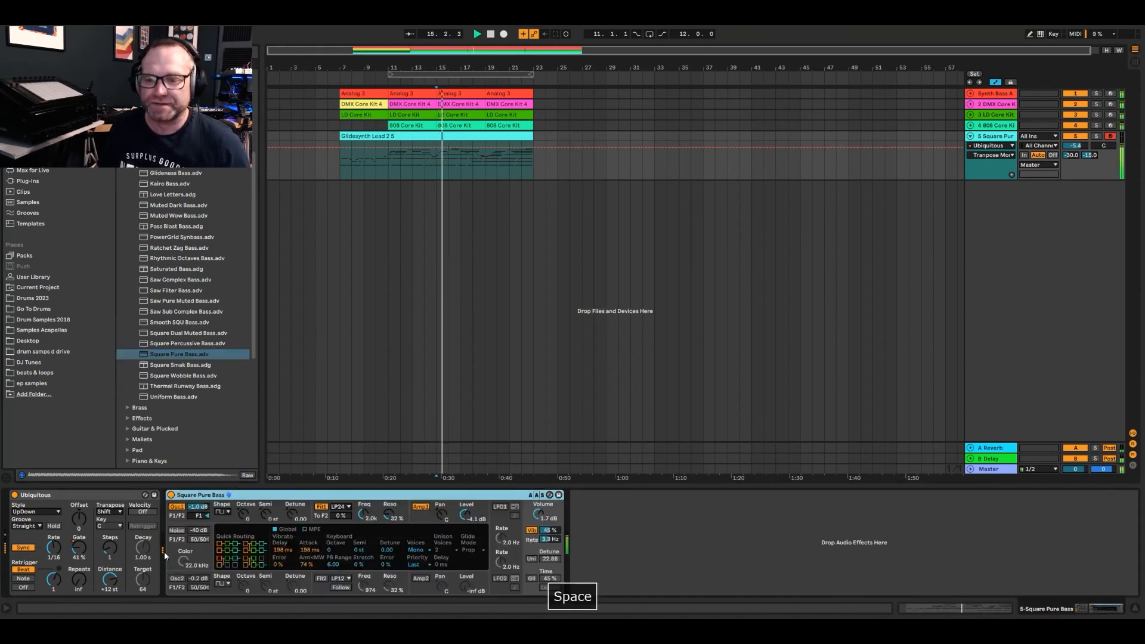
Step: Sweep filter 1's frequency and set its resonance to 55% during playback, stop, and undo the last frequency change
mouse_move(363, 514)
mouse_down()
mouse_move(363, 479)
mouse_move(363, 533)
mouse_move(387, 506)
mouse_move(388, 496)
mouse_move(360, 501)
mouse_move(360, 527)
mouse_up()
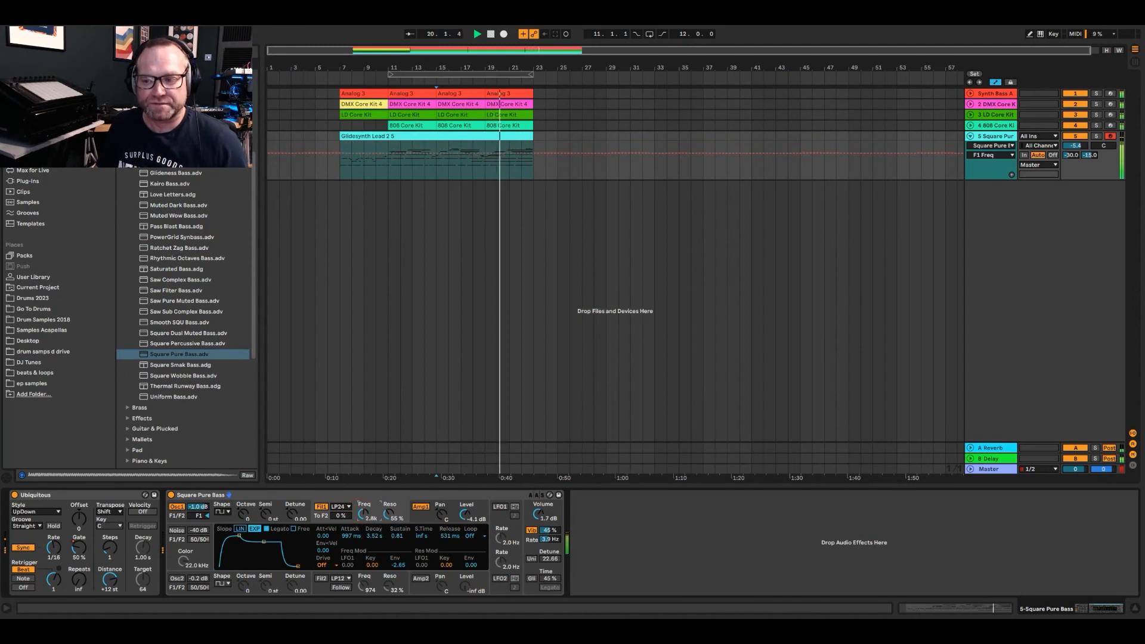
key(space)
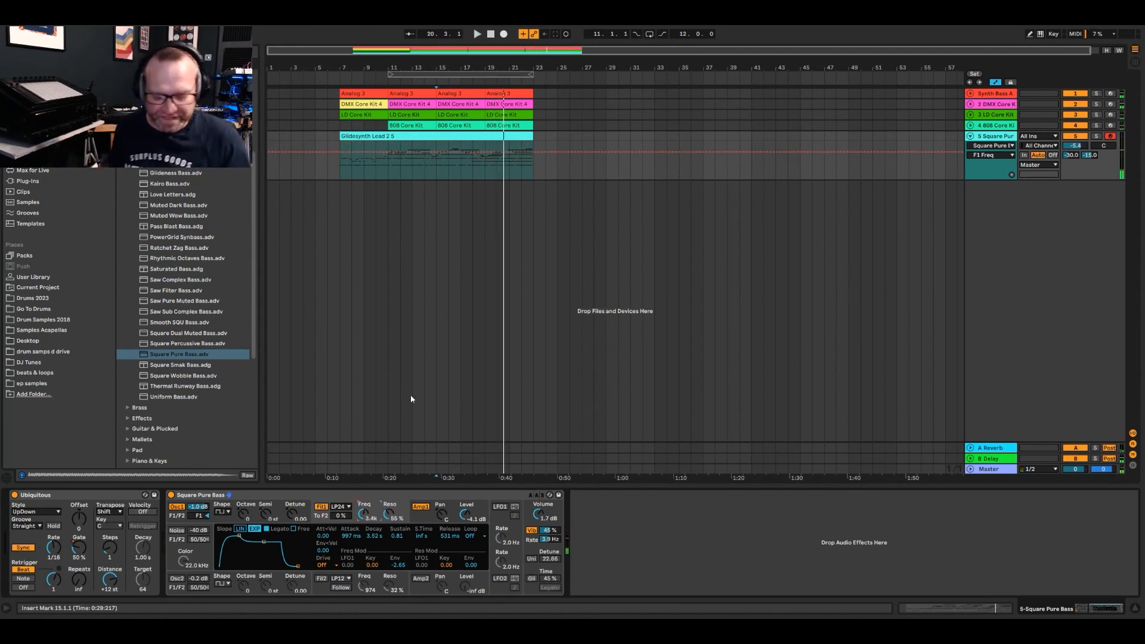
key(ctrl+z)
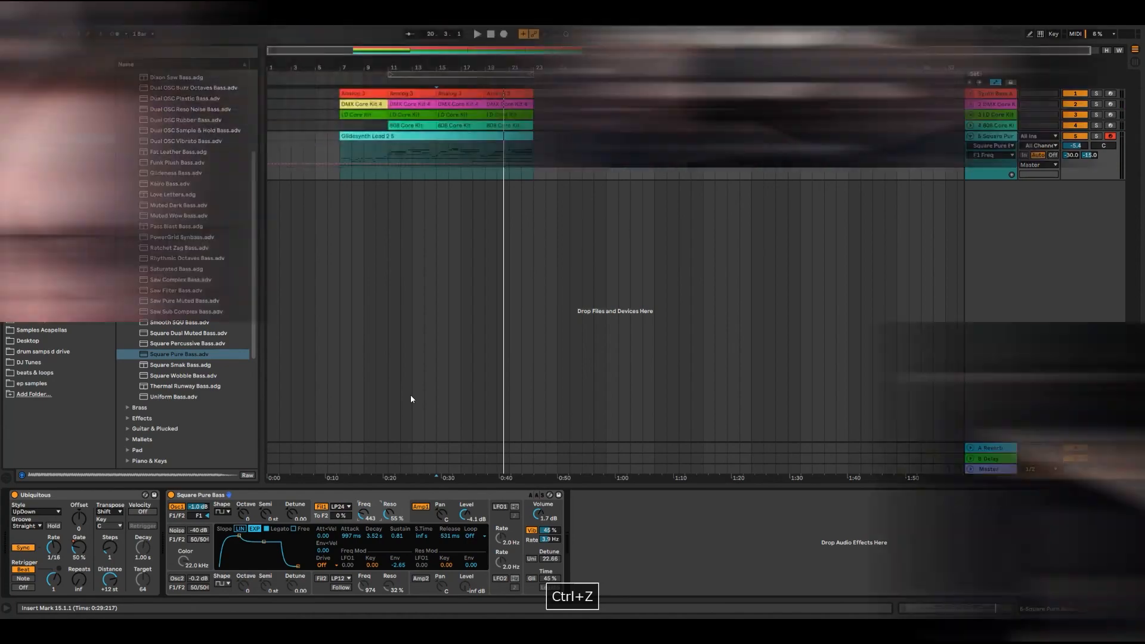